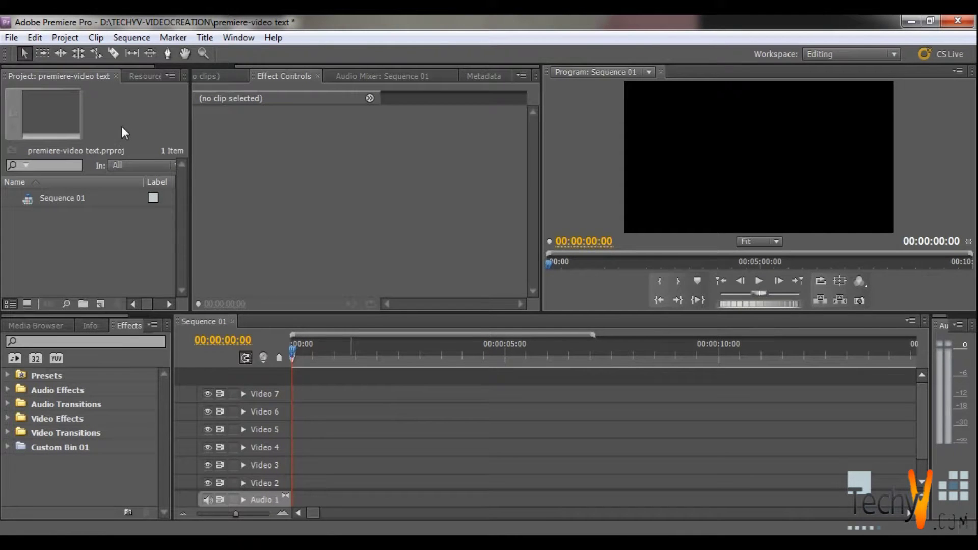
- Create a new Black Video 1920 wide by 1080 high with Square Pixels (1.0)
left_click(9, 38)
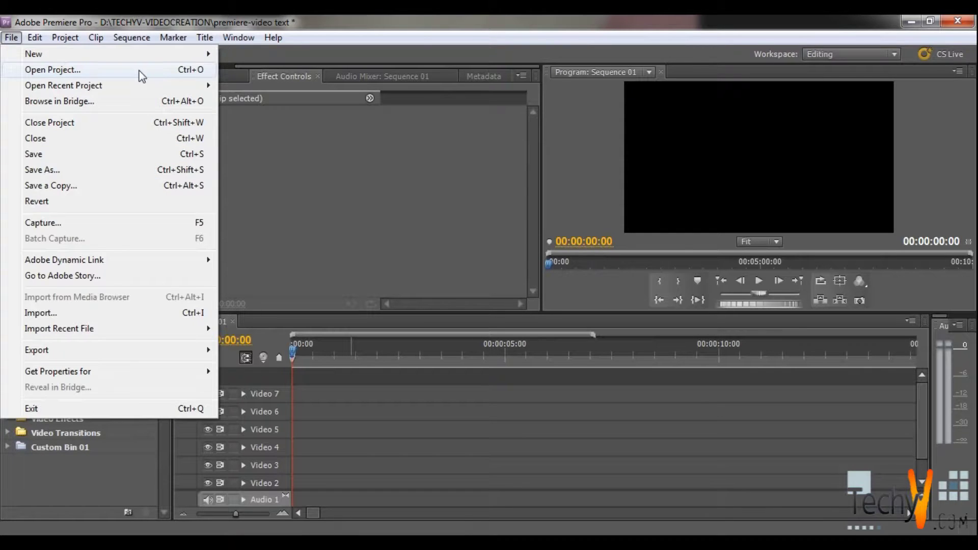
mouse_move(206, 55)
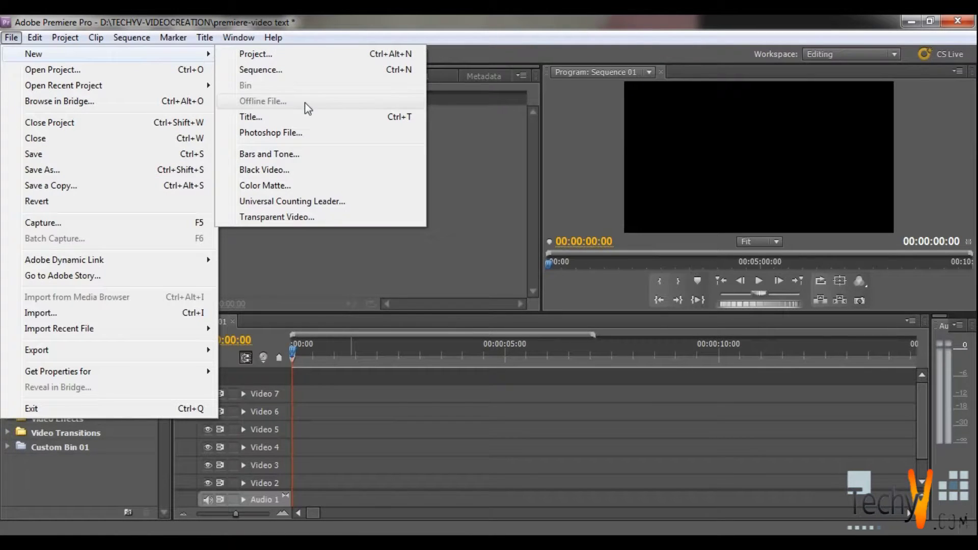
left_click(287, 171)
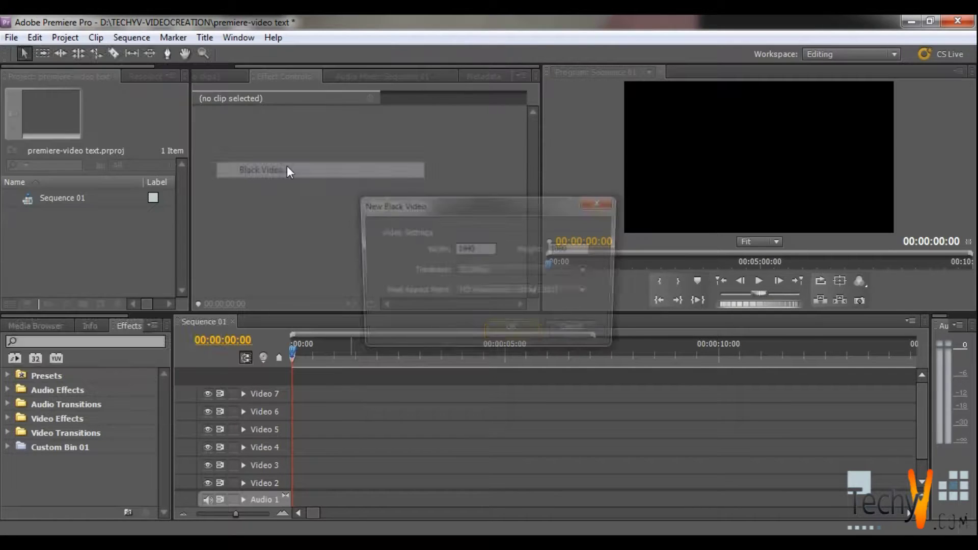
double_click(488, 245)
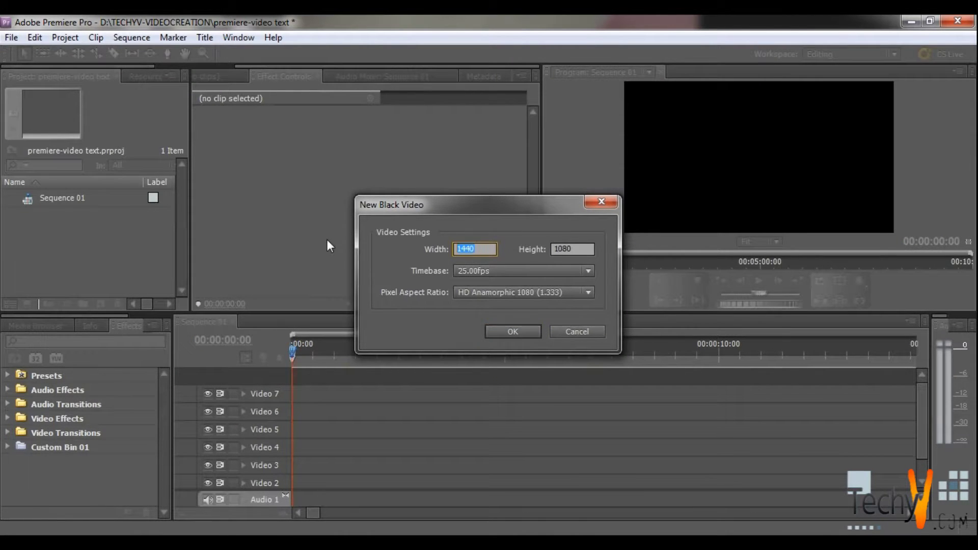
type("1920")
double_click(593, 248)
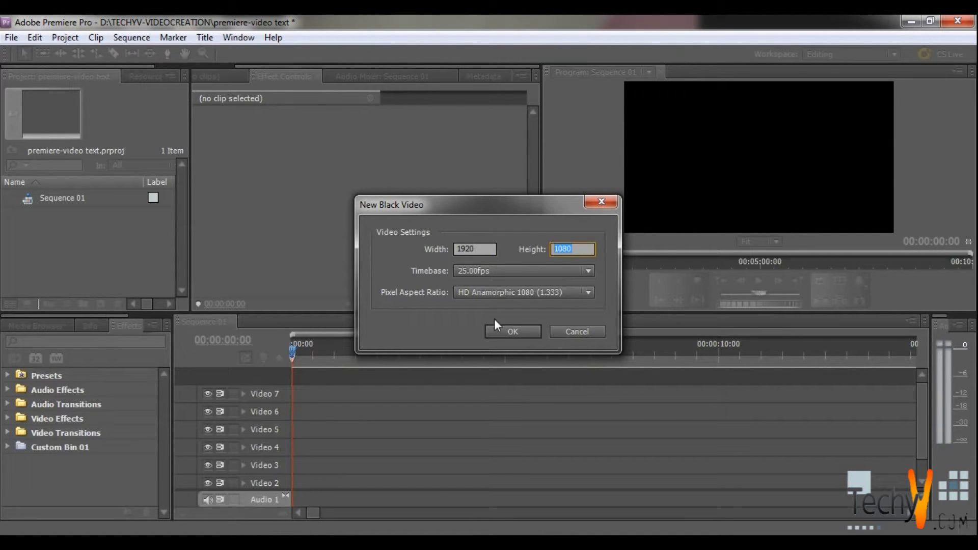
left_click(558, 294)
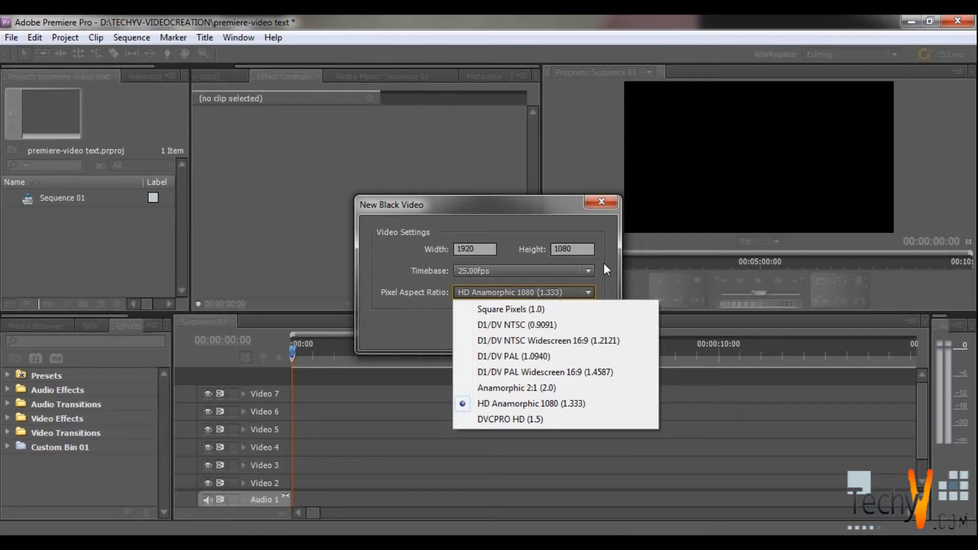
left_click(561, 306)
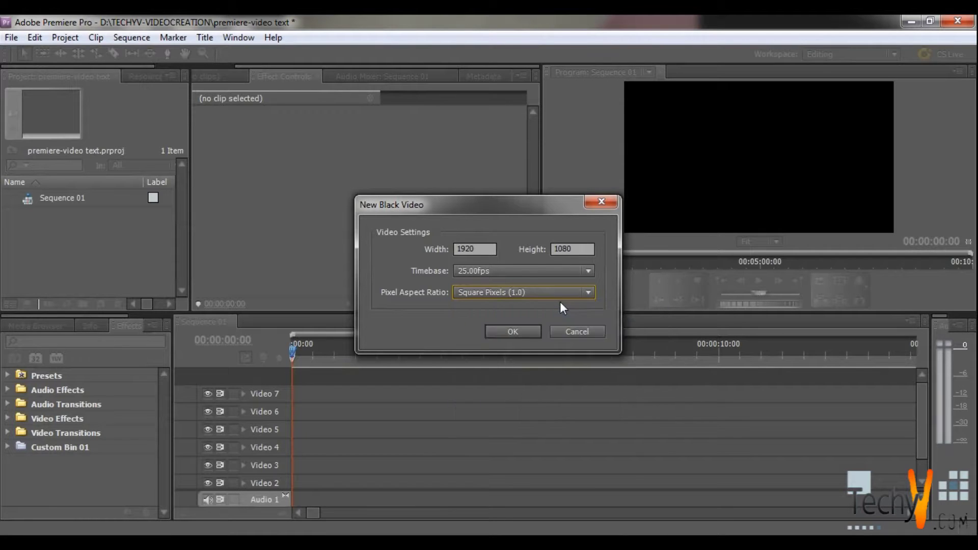
left_click(530, 332)
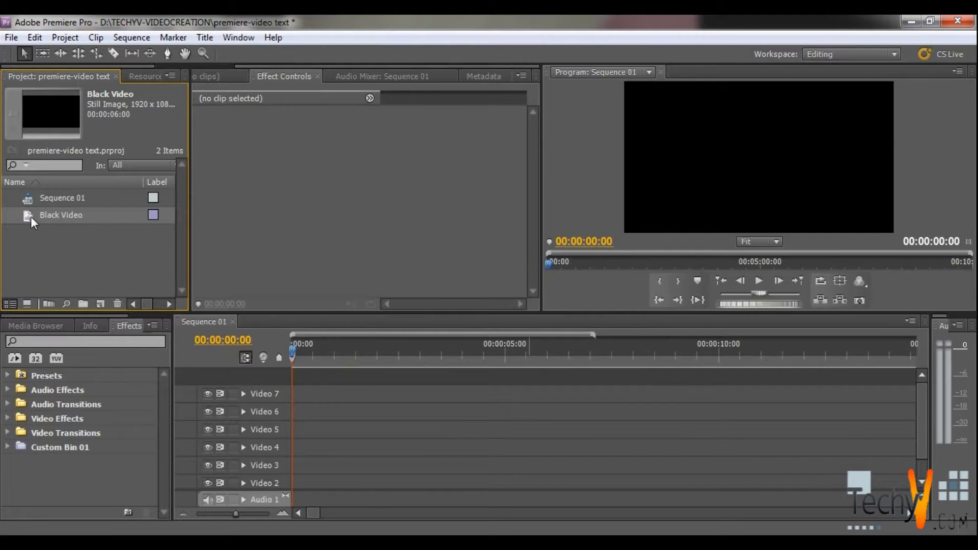
- Drop the Black Video clip into Sequence 01 at the start of Video 1 and zoom the timeline to seconds
left_click_drag(31, 216, 307, 482)
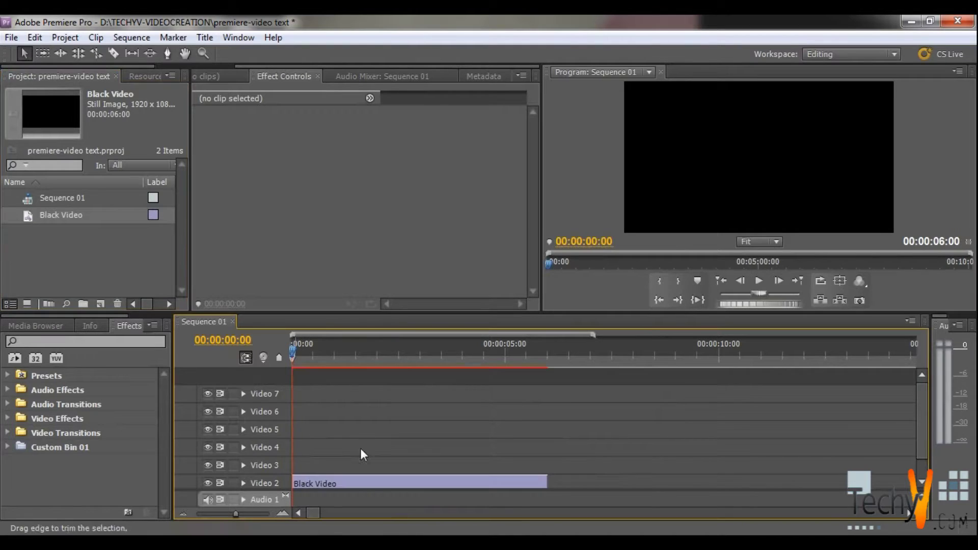
left_click(920, 465)
left_click(336, 462)
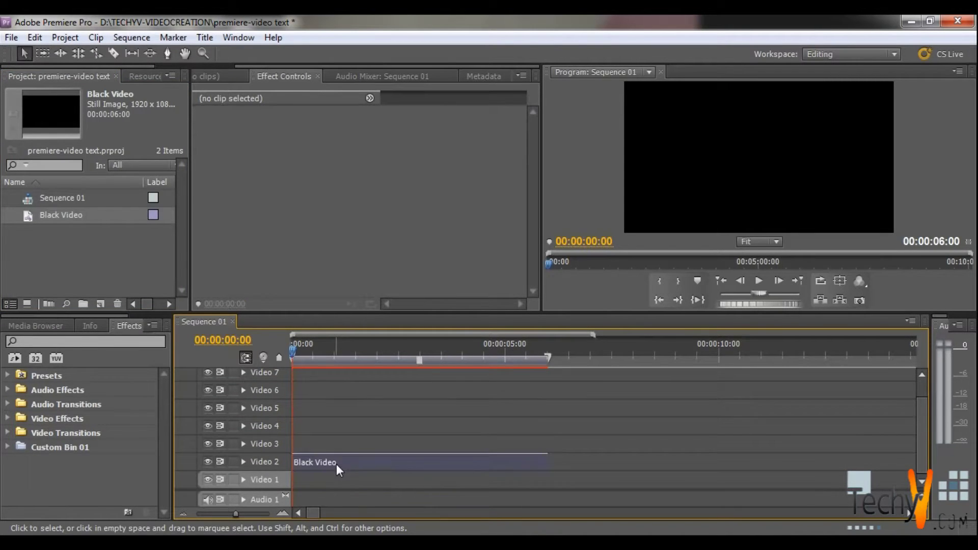
left_click_drag(336, 465, 338, 476)
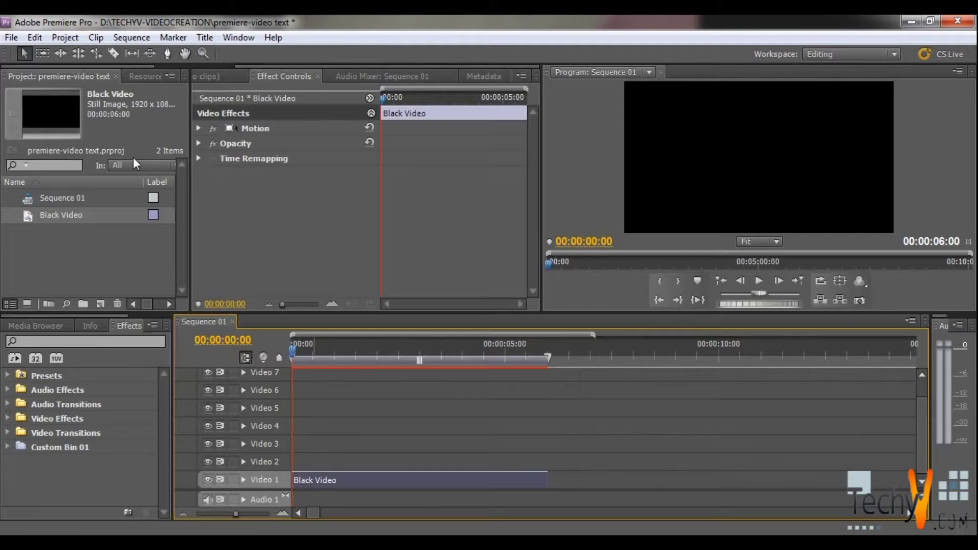
mouse_move(234, 516)
left_mouse_down()
mouse_move(207, 515)
mouse_move(239, 514)
left_mouse_up()
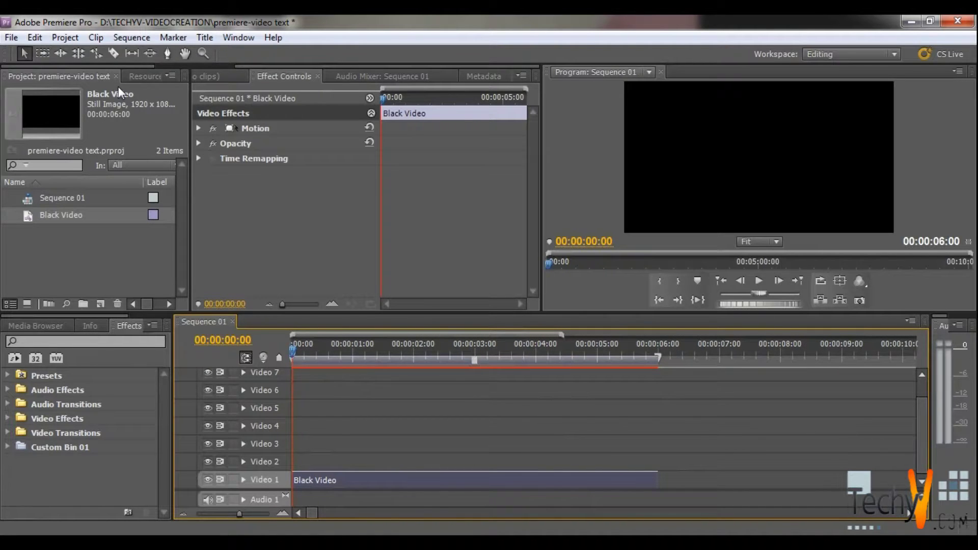
- Create a new title keeping the default name Title 02
left_click(12, 39)
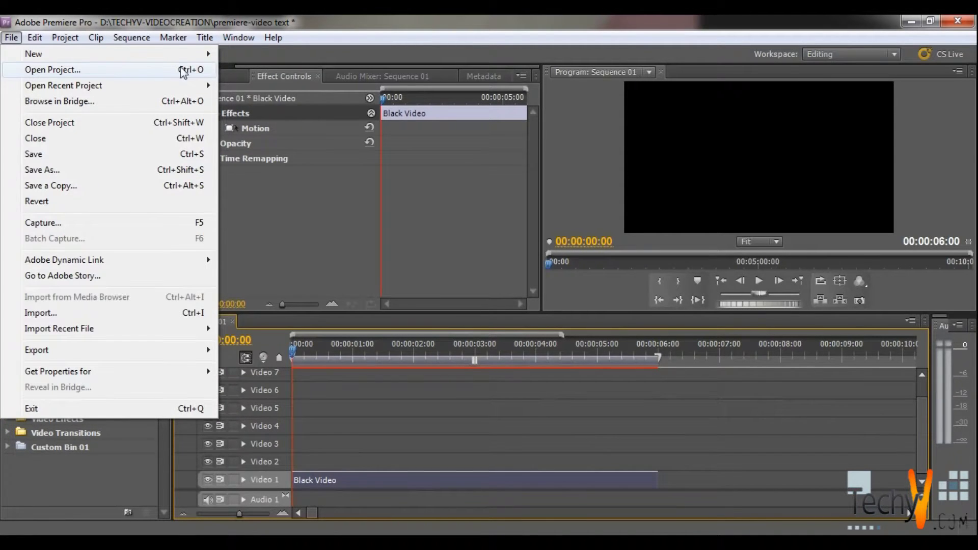
mouse_move(209, 55)
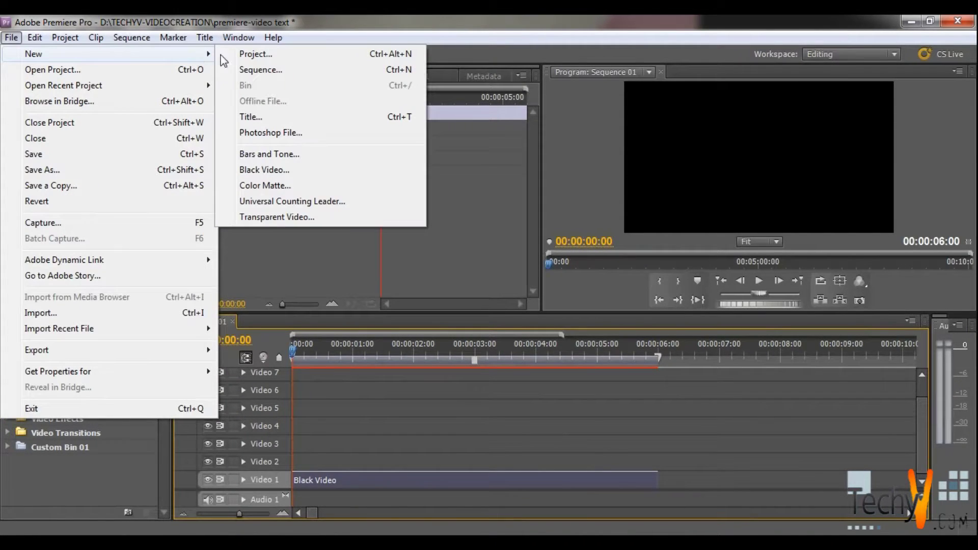
left_click(257, 117)
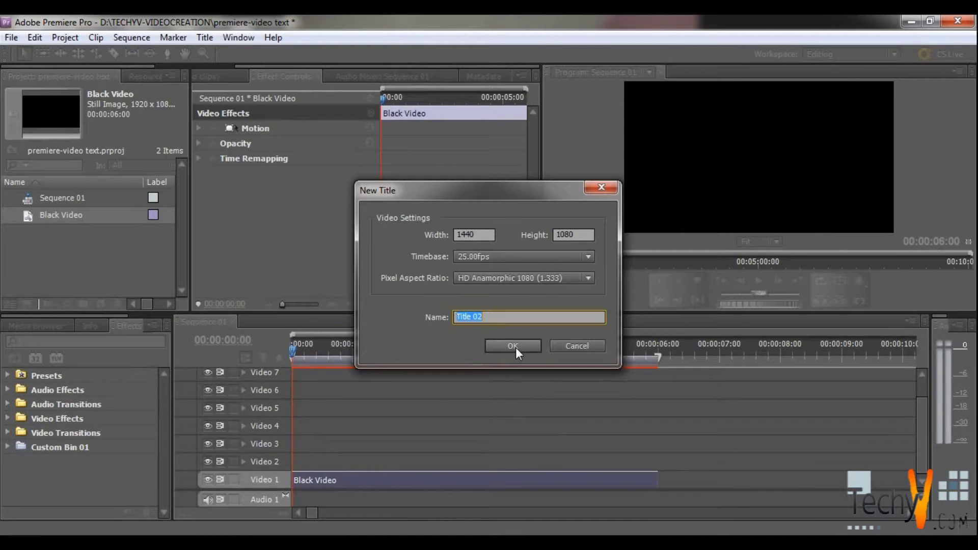
left_click(516, 347)
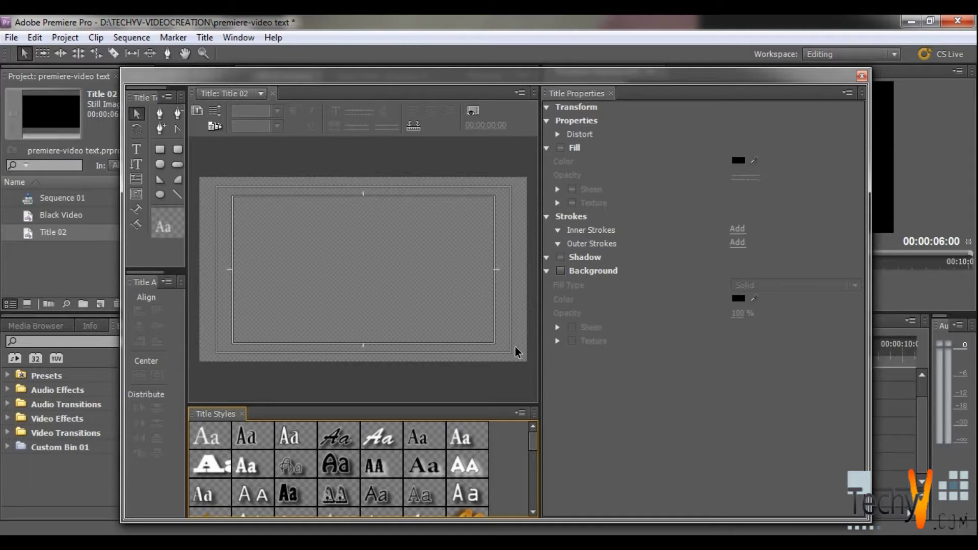
- Draw a text box in the title's upper left, type 'A B C' and select all of it
left_click(137, 150)
left_click(142, 154)
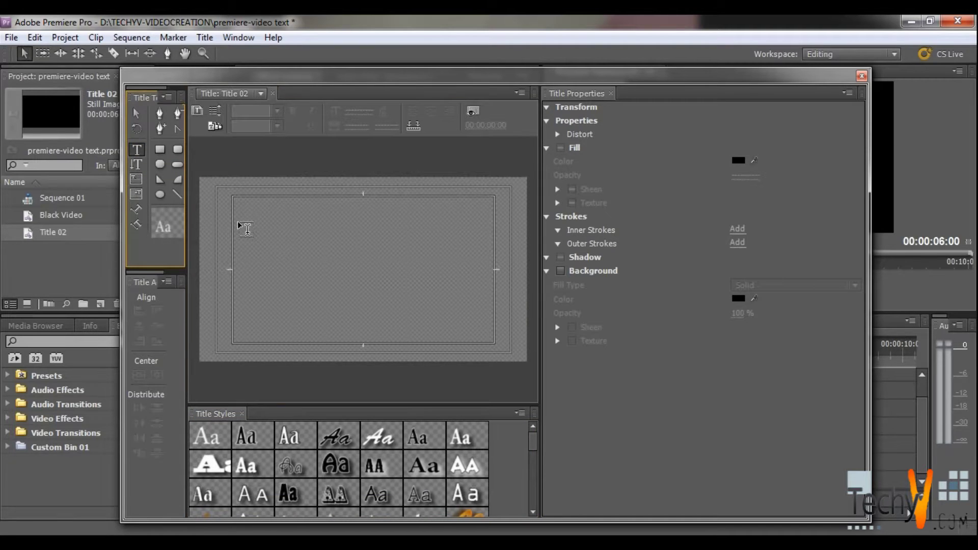
left_click_drag(240, 224, 416, 299)
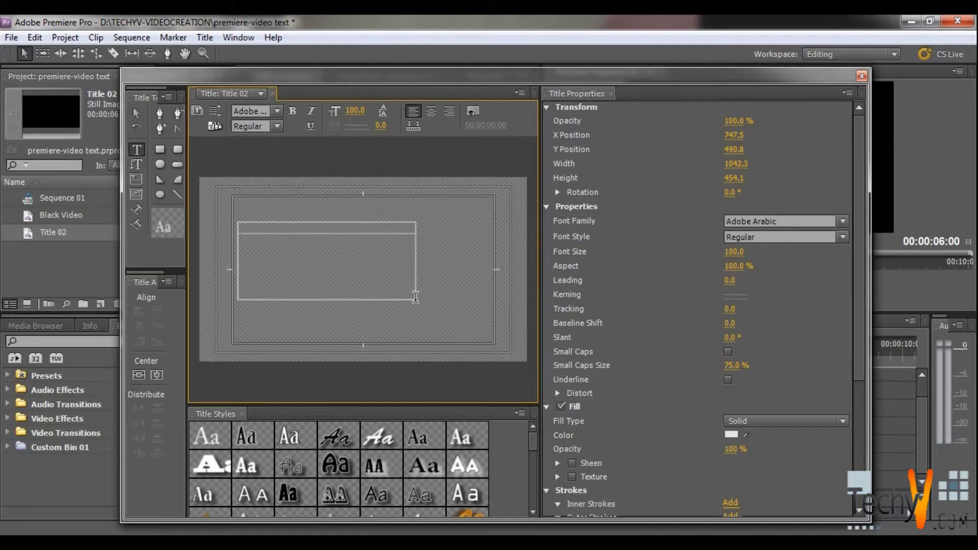
type("A B C")
key("ctrl+a")
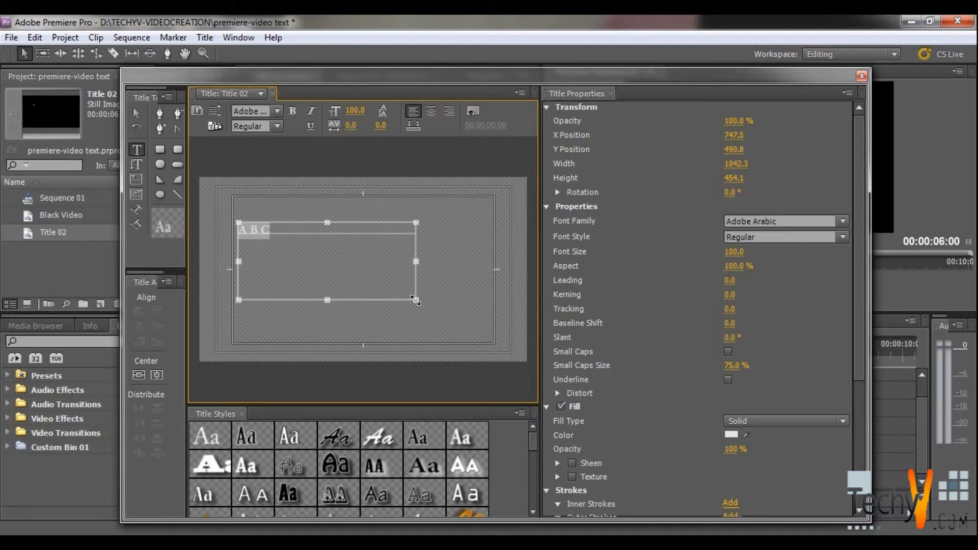
- Change the A B C text from Adobe Arabic Regular to Arial in the Black style
left_click(415, 297)
left_click(844, 226)
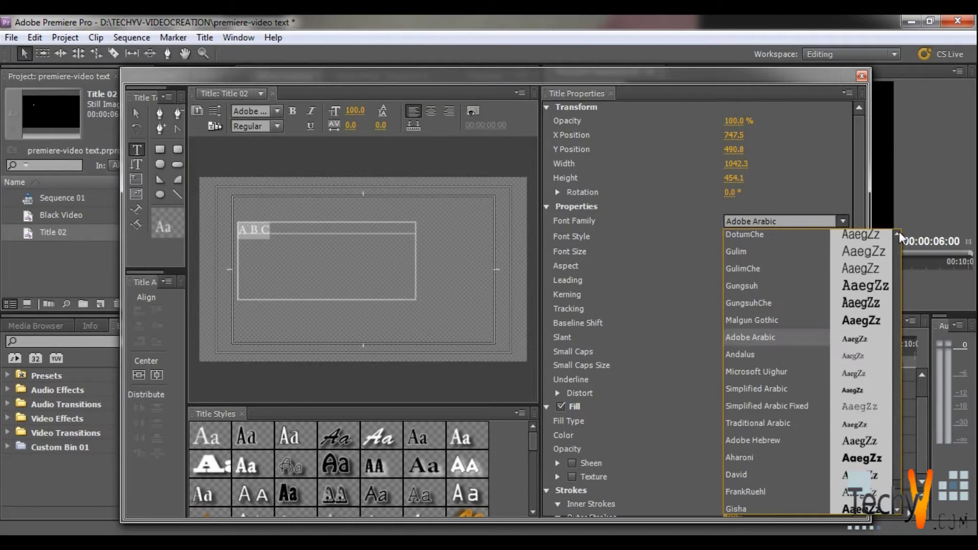
mouse_move(900, 232)
left_mouse_down()
mouse_move(897, 303)
mouse_move(893, 240)
left_mouse_up()
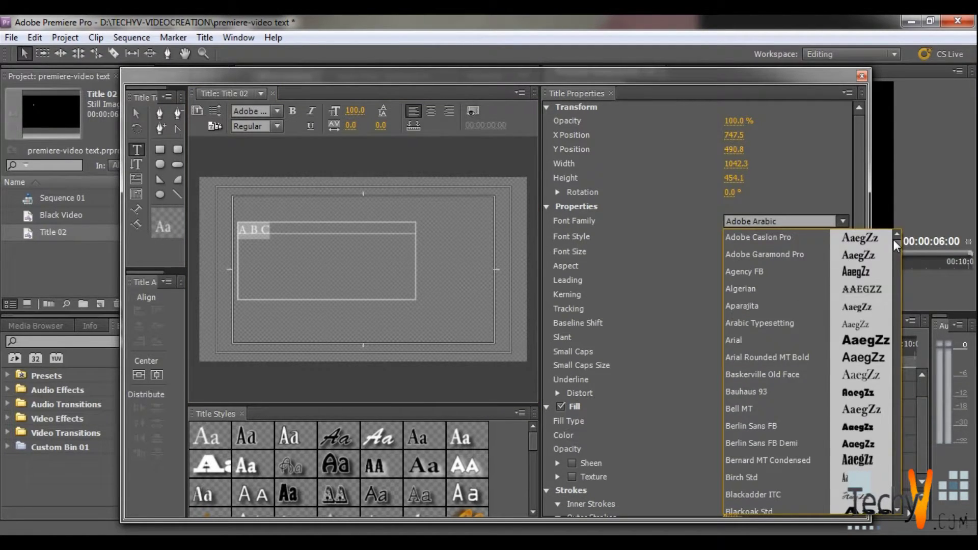
left_click(747, 338)
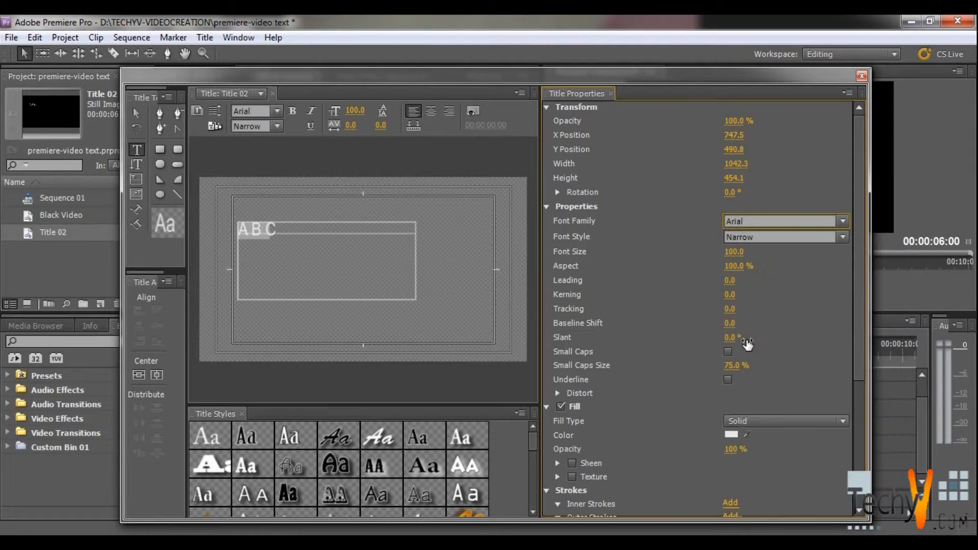
left_click(844, 237)
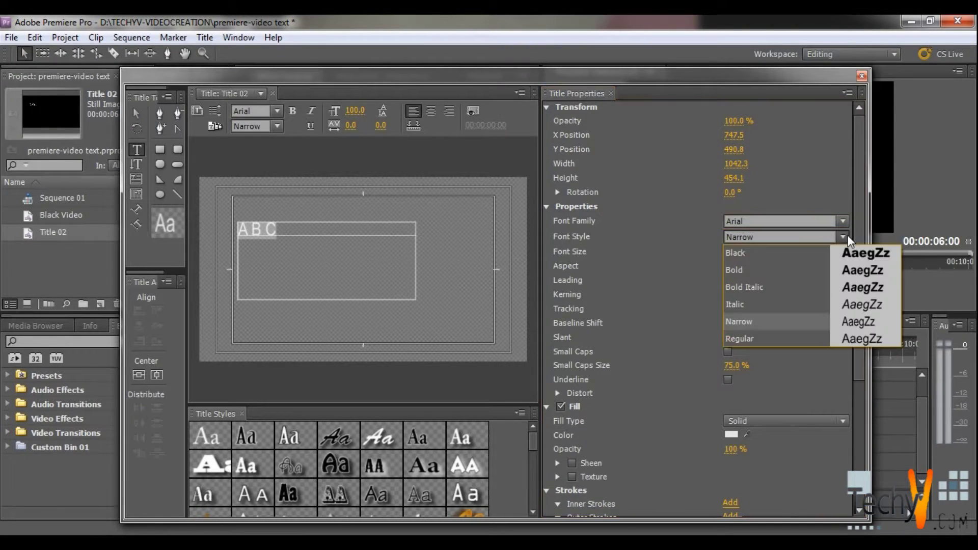
left_click(744, 254)
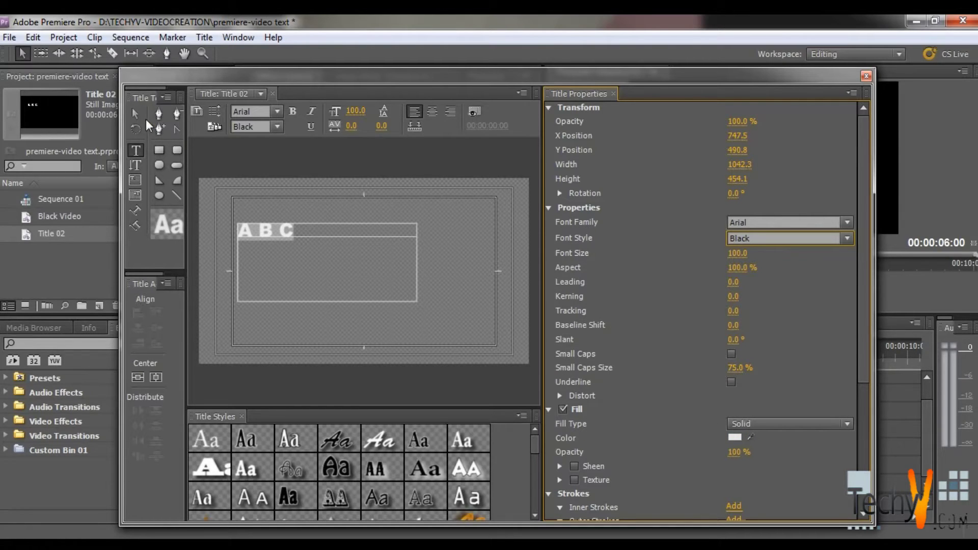
- Scale the ABC text up to size 478.9, centre it in the frame, and close the title designer
left_click(135, 113)
left_click_drag(306, 223, 268, 192)
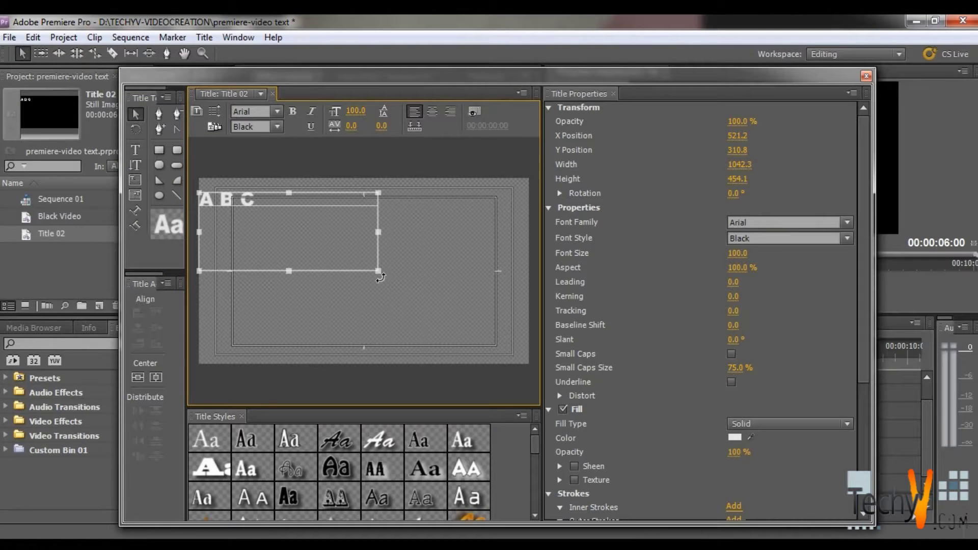
left_click_drag(377, 271, 795, 549)
left_click_drag(356, 244, 427, 290)
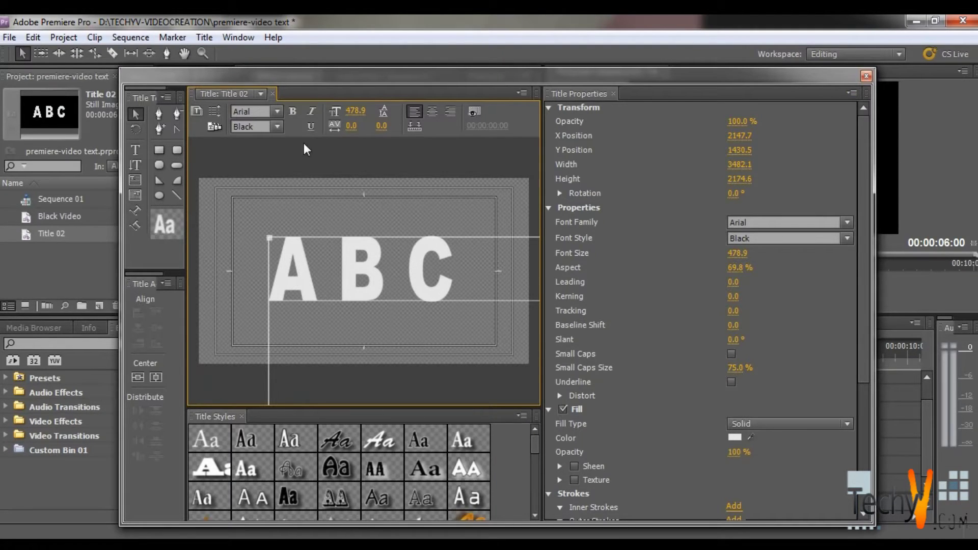
left_click(866, 76)
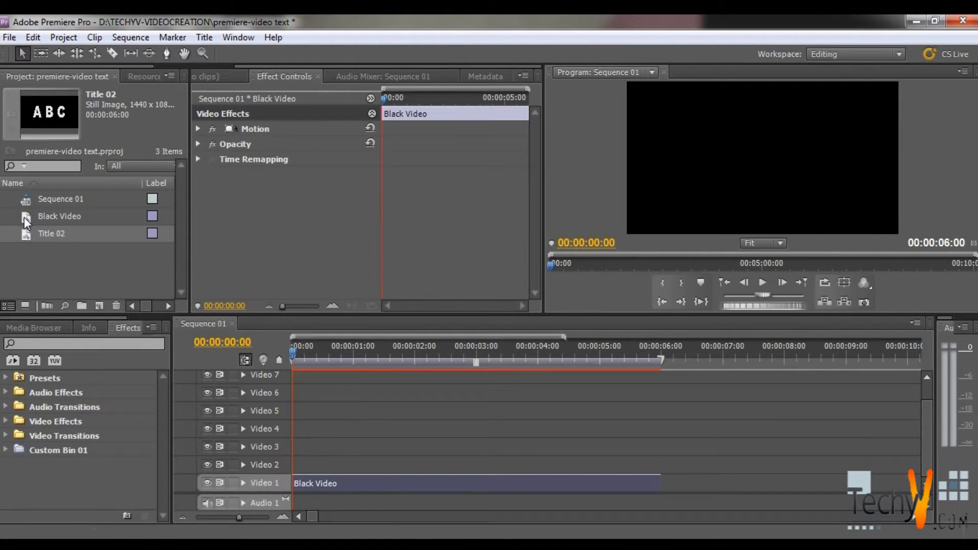
- Copy Black Video up to Video 6 and place Title 02 on Video 7 at 00:00:00:00
left_click_drag(316, 485, 313, 398)
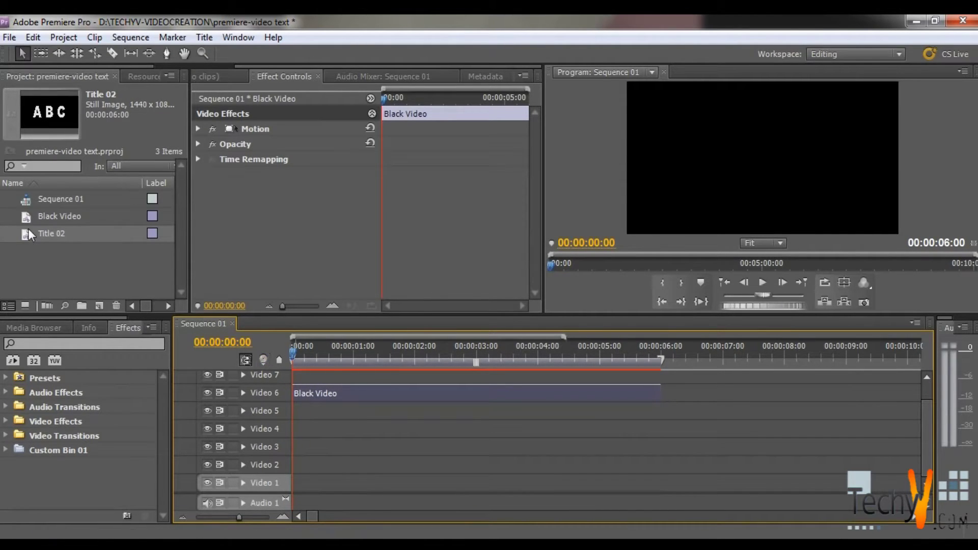
left_click_drag(24, 234, 298, 378)
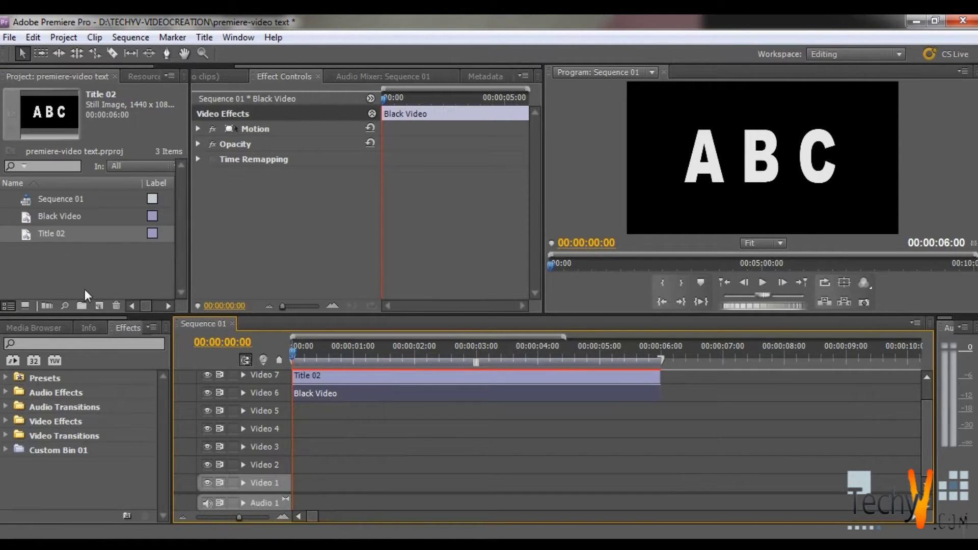
- Apply the Keying > Track Matte Key effect to Black Video and widen the ABC title in the Program monitor
left_click(6, 421)
left_click_drag(161, 414, 162, 472)
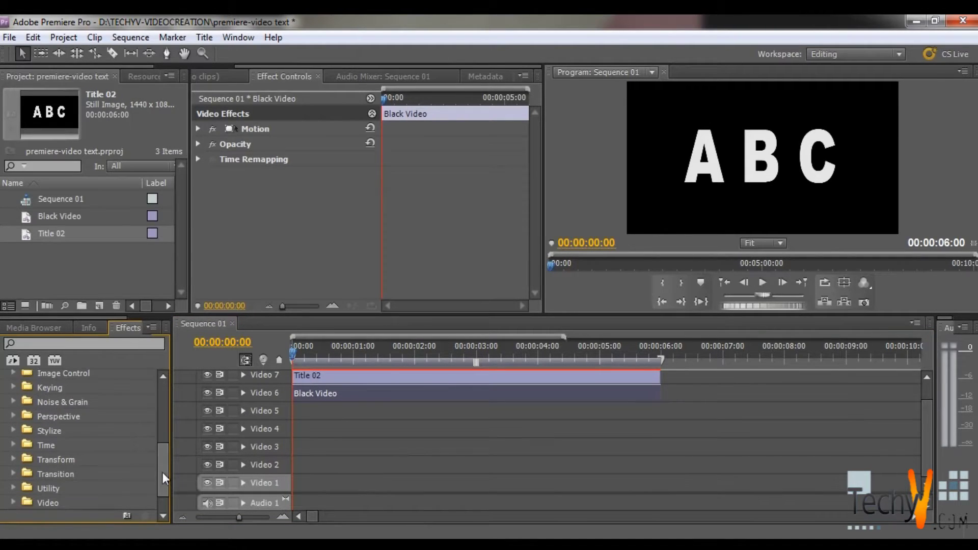
left_click(13, 387)
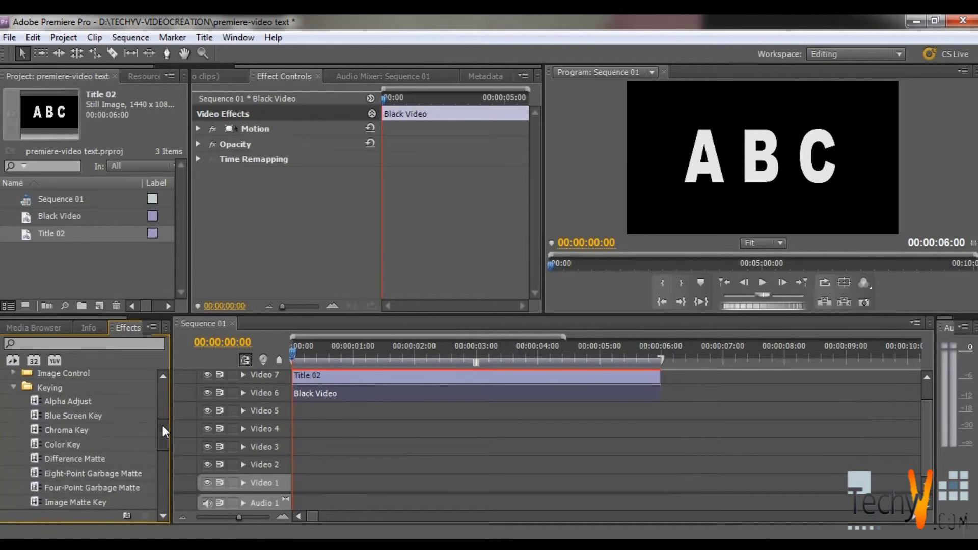
left_click_drag(162, 425, 166, 467)
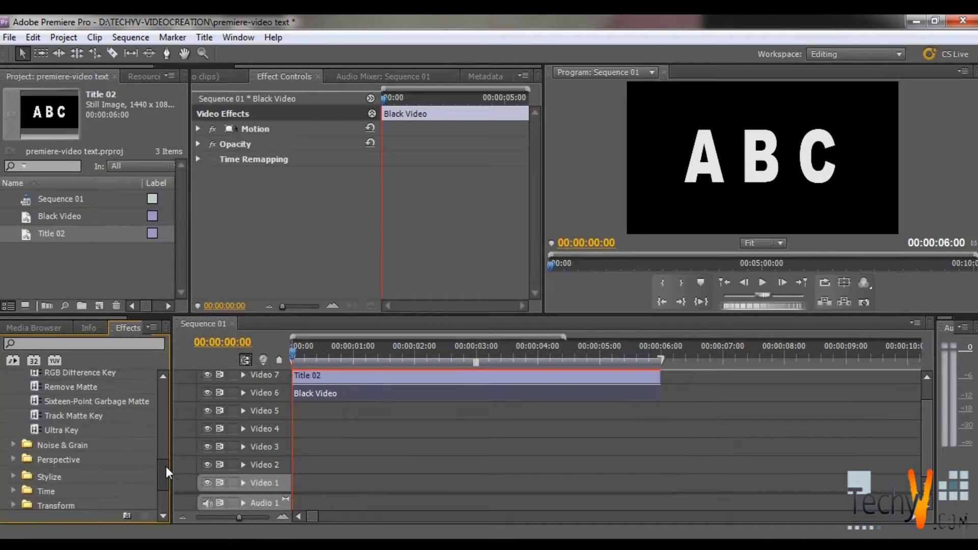
left_click(36, 409)
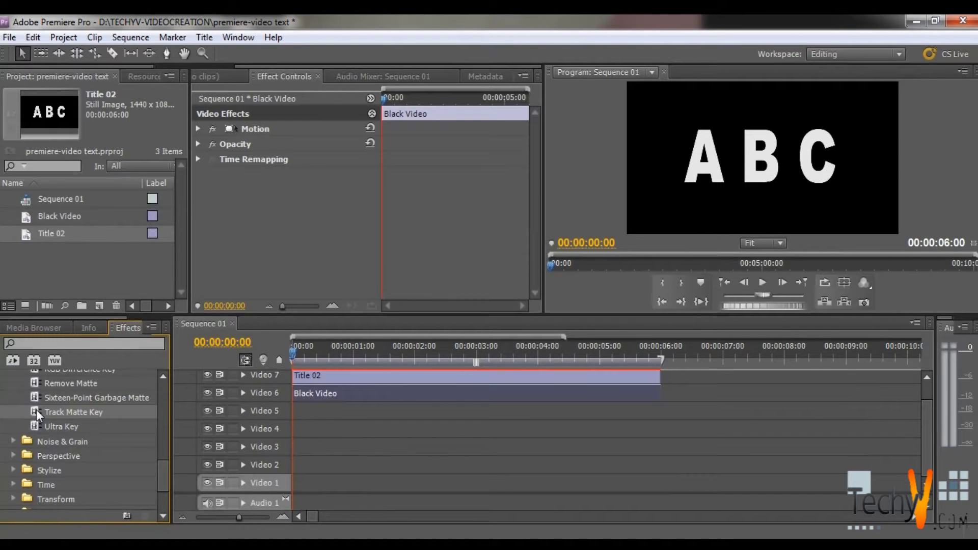
left_click_drag(36, 410, 300, 393)
left_click(755, 158)
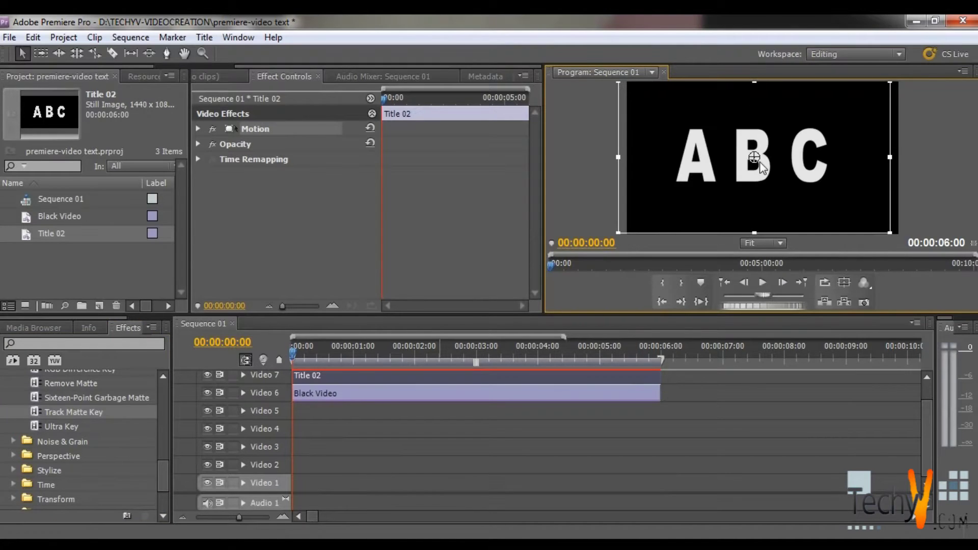
left_click_drag(893, 157, 918, 158)
- Import Video (1).mp4 and mark In at 00:00:08:11 and Out at 00:00:18:14 in the Source monitor
double_click(111, 262)
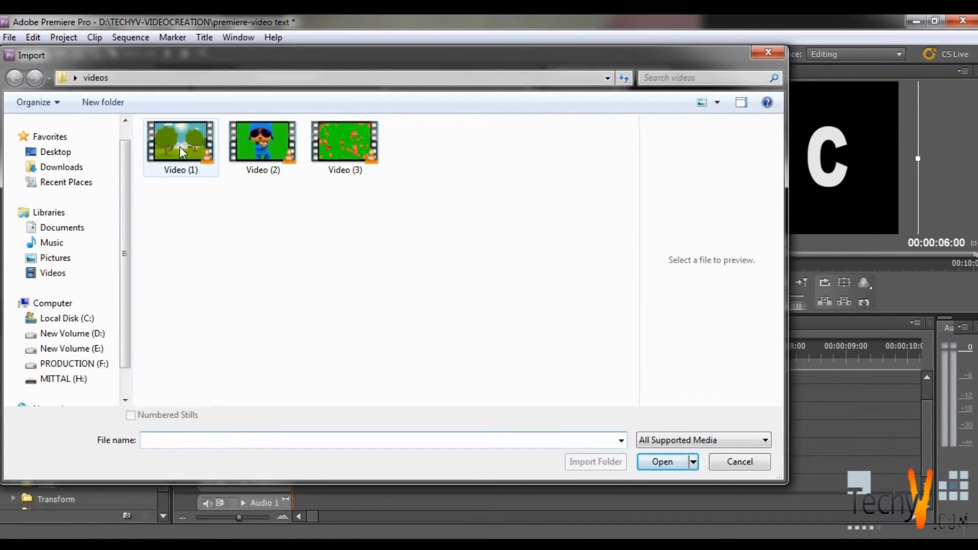
double_click(179, 146)
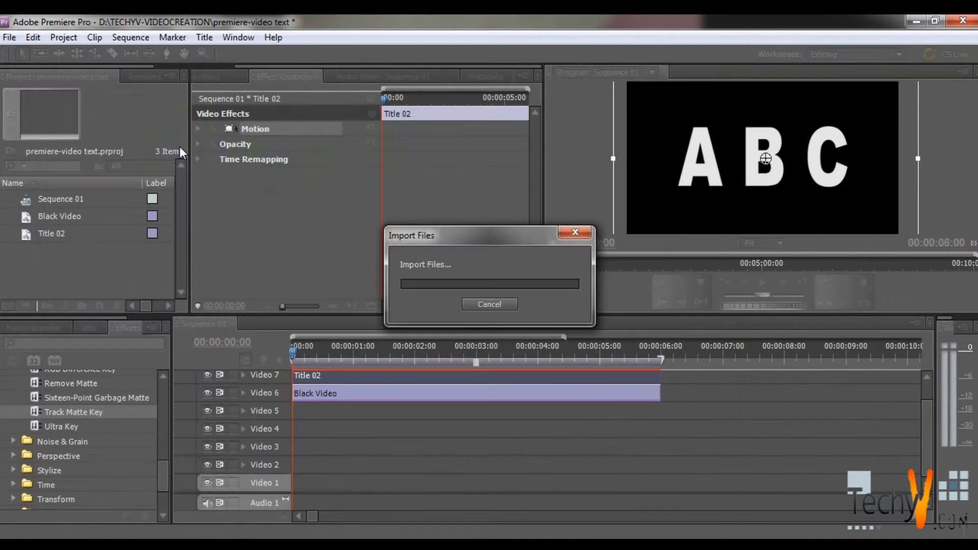
left_click(227, 77)
left_click_drag(38, 253, 245, 269)
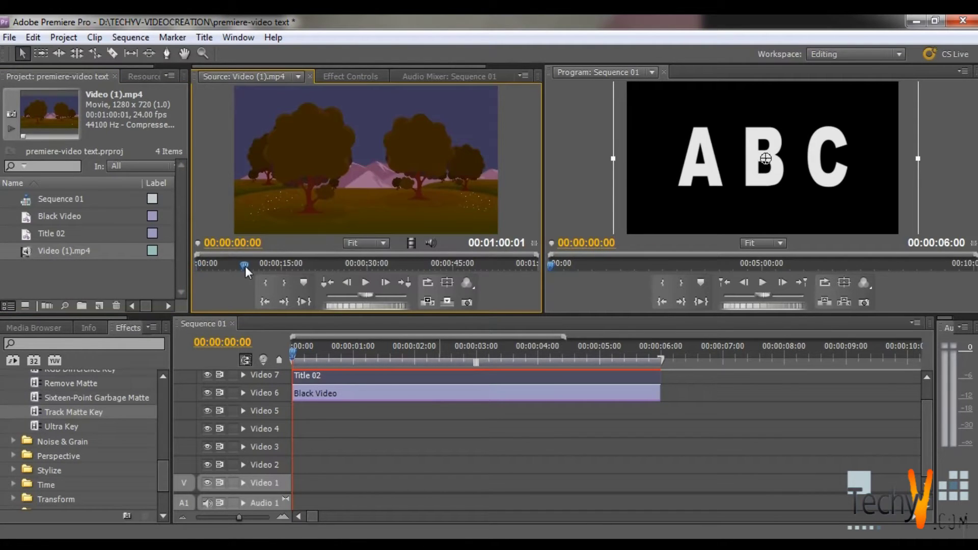
left_click(246, 266)
left_click(266, 283)
left_click(301, 267)
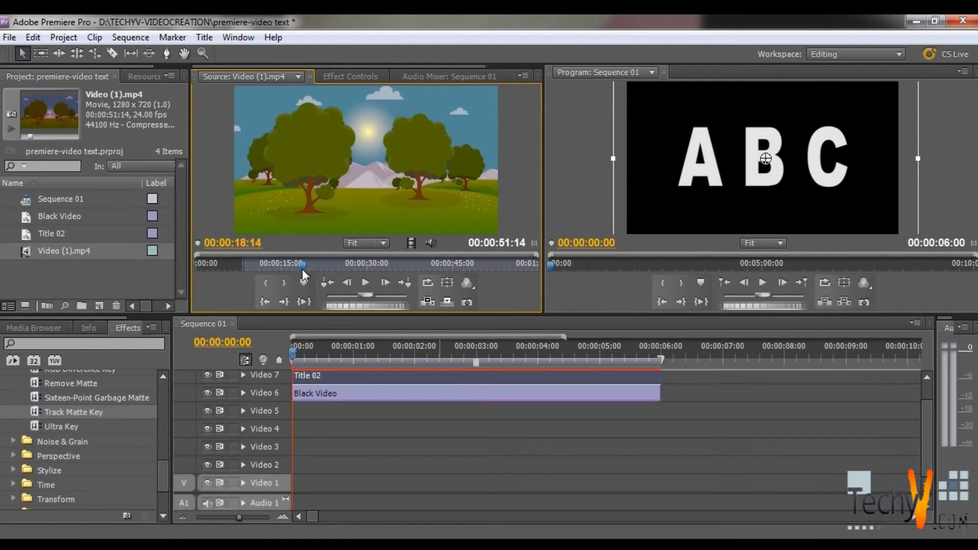
left_click(285, 281)
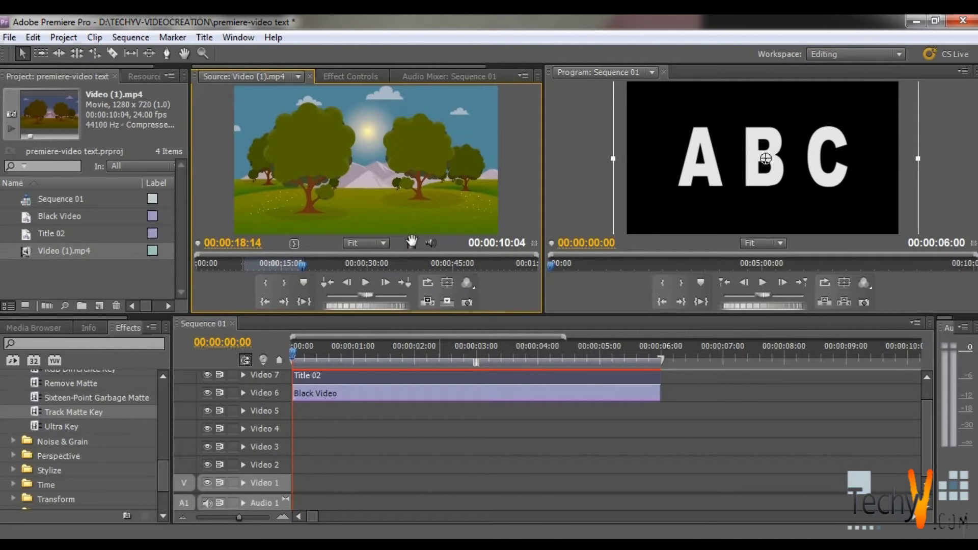
- Place the marked portion on Video 3 and trim its end to six seconds
left_click_drag(412, 241, 297, 453)
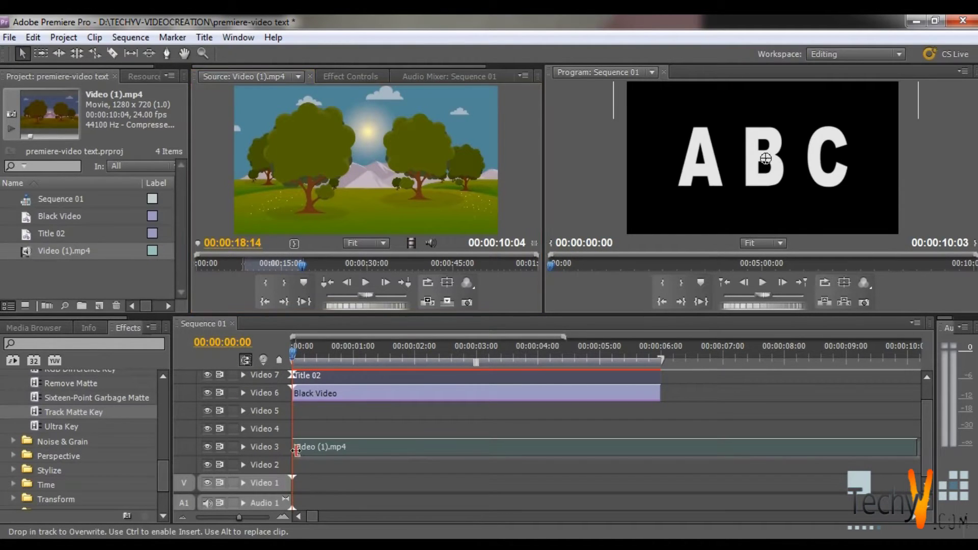
left_click(705, 446)
left_click_drag(916, 446, 668, 446)
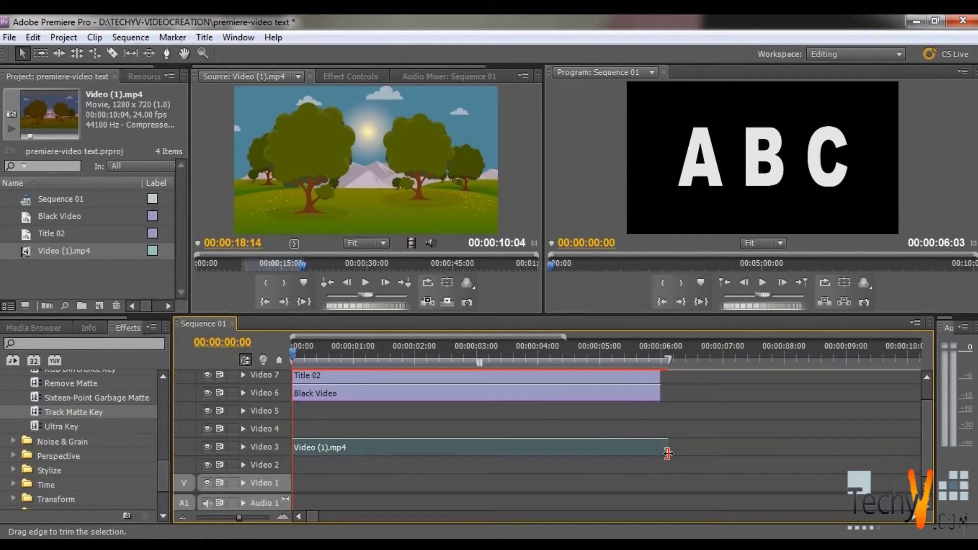
left_click(334, 391)
- Set Black Video's Track Matte Key matte to Video 7 with Reverse ticked
left_click(48, 344)
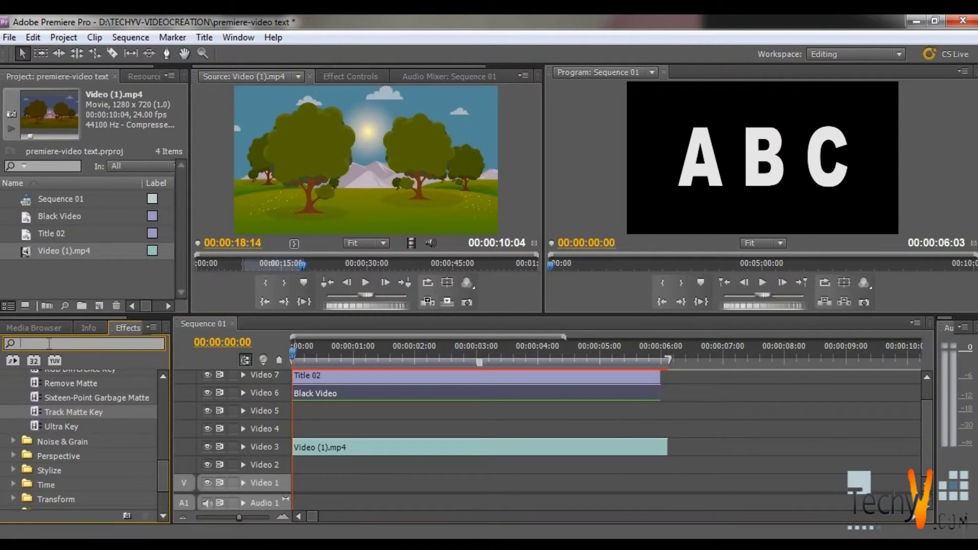
left_click(366, 78)
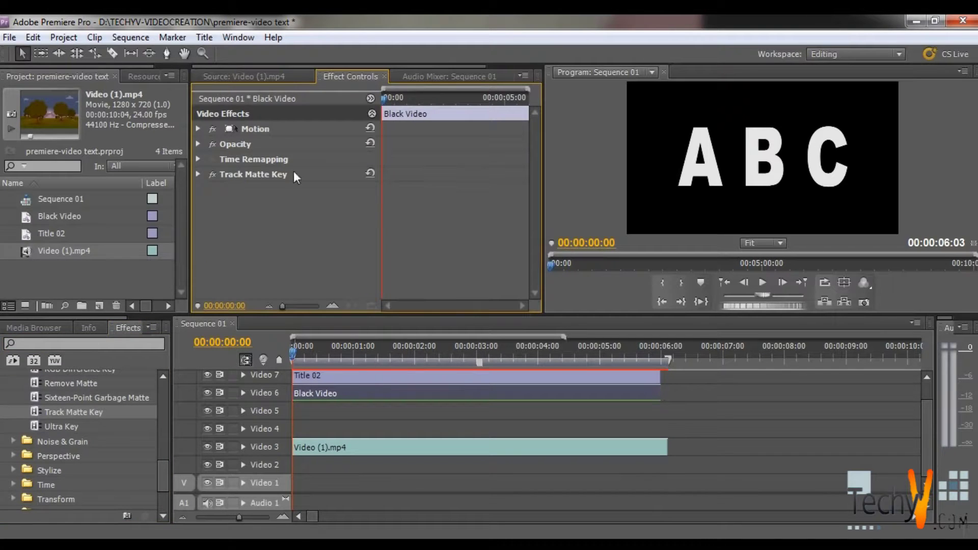
left_click(197, 174)
left_click(323, 189)
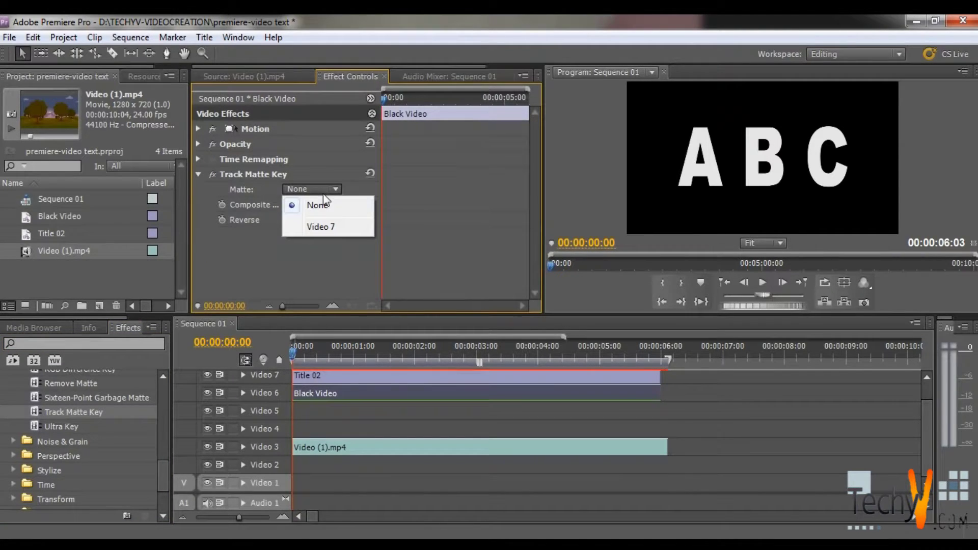
left_click(310, 225)
left_click(290, 221)
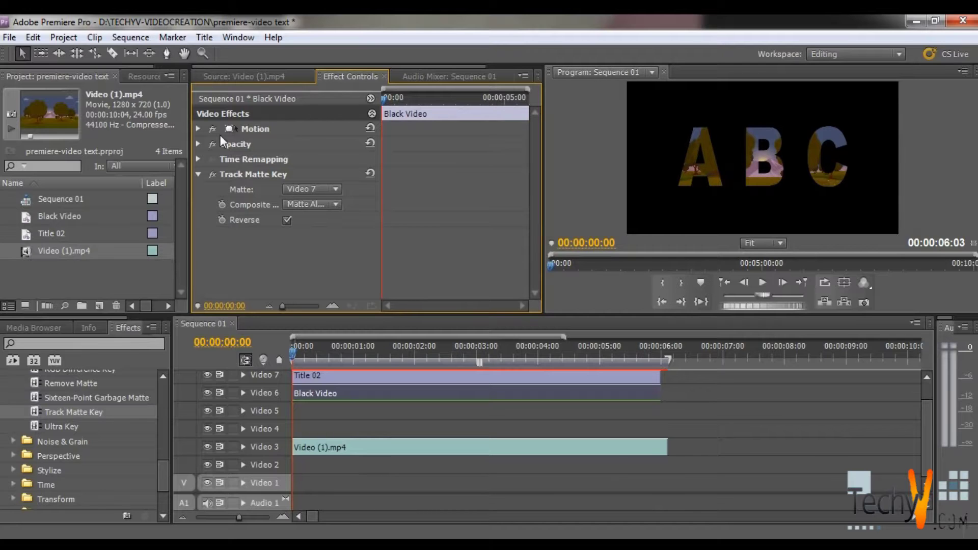
- Shift the Black Video layer's Motion position to X 708 to reframe the cartoon within the letters
left_click(198, 129)
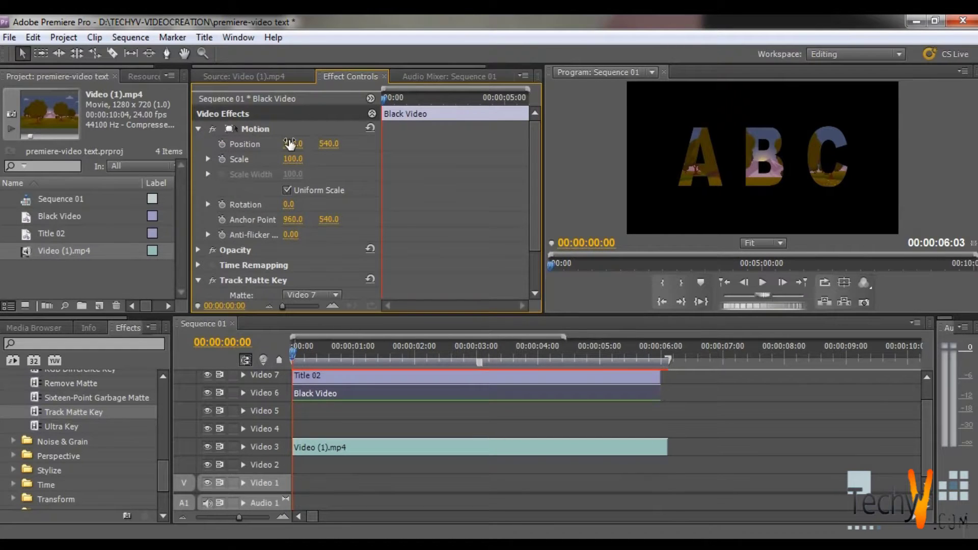
left_click_drag(289, 144, 228, 144)
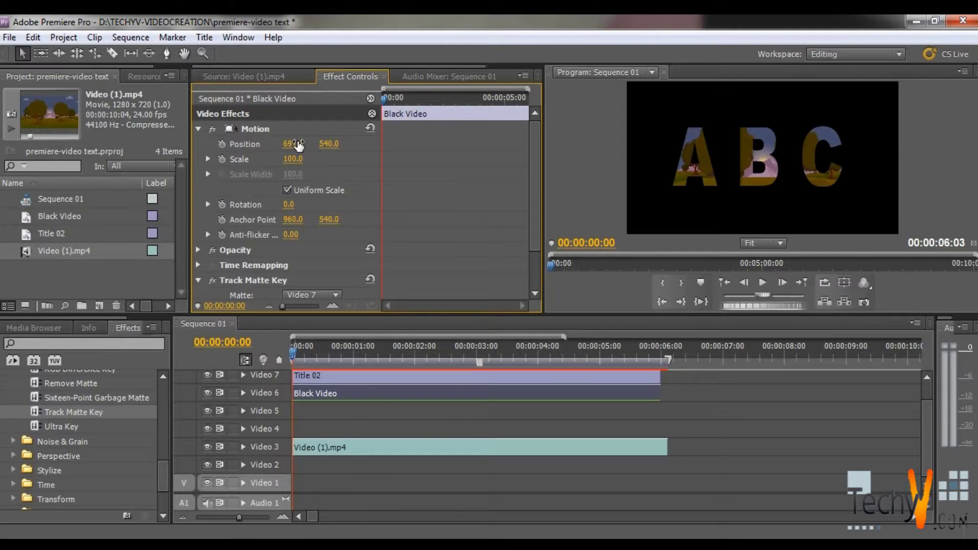
left_click_drag(299, 146, 455, 153)
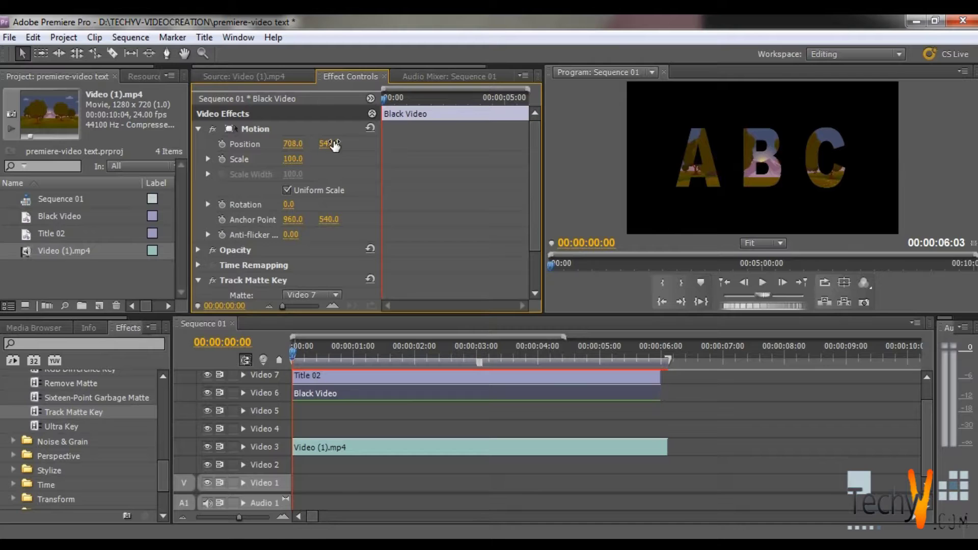
- Apply a Crop effect to Video (1).mp4 and crop 71% off its right edge
left_click(110, 329)
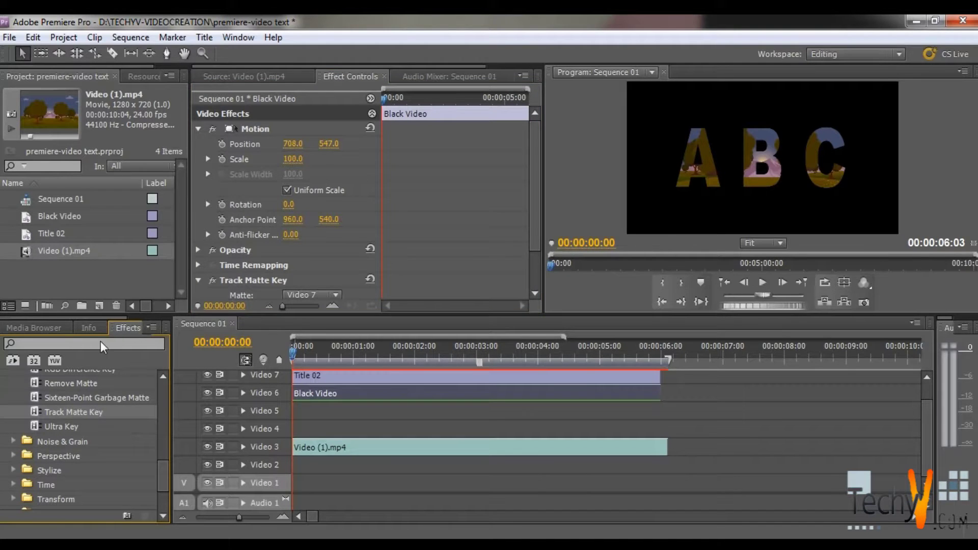
left_click(104, 347)
type("CROP")
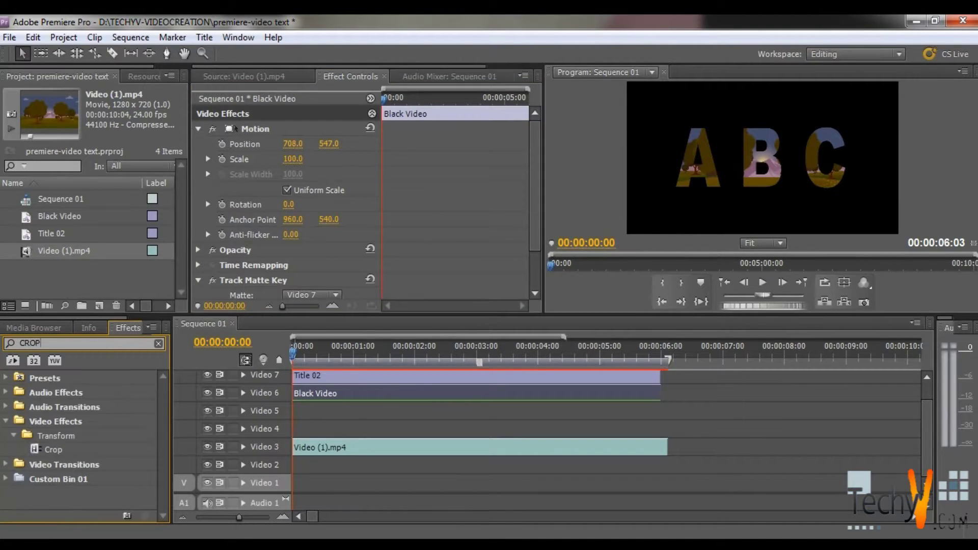
left_click(40, 450)
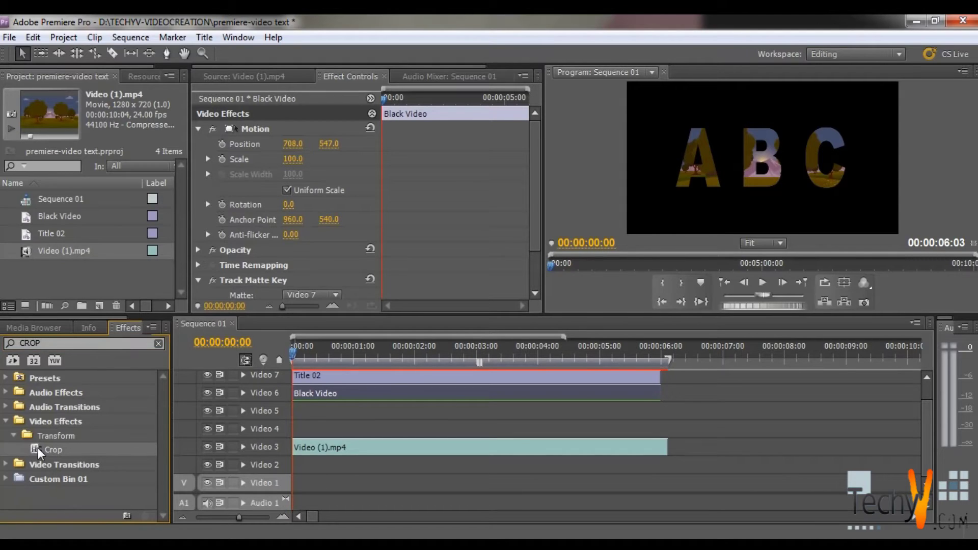
left_click_drag(40, 451, 315, 450)
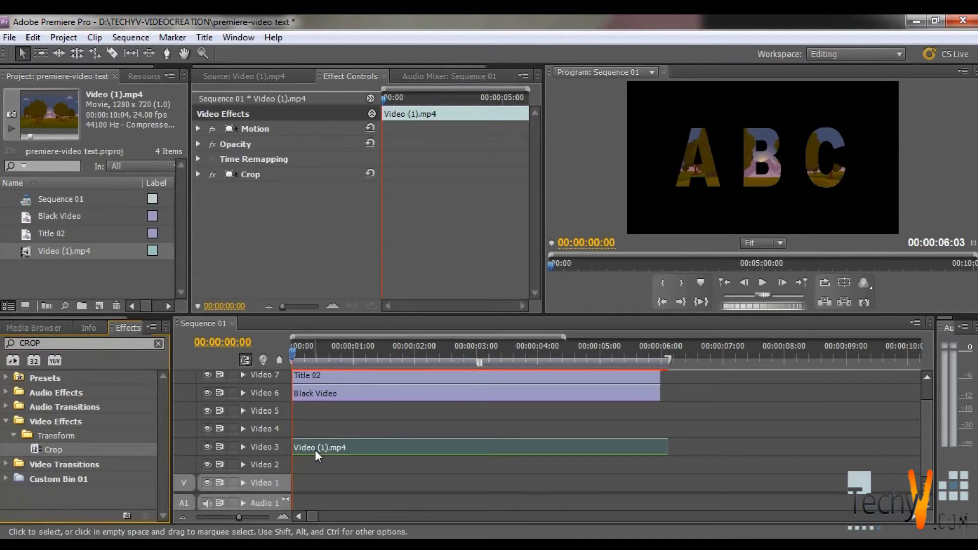
left_click(198, 173)
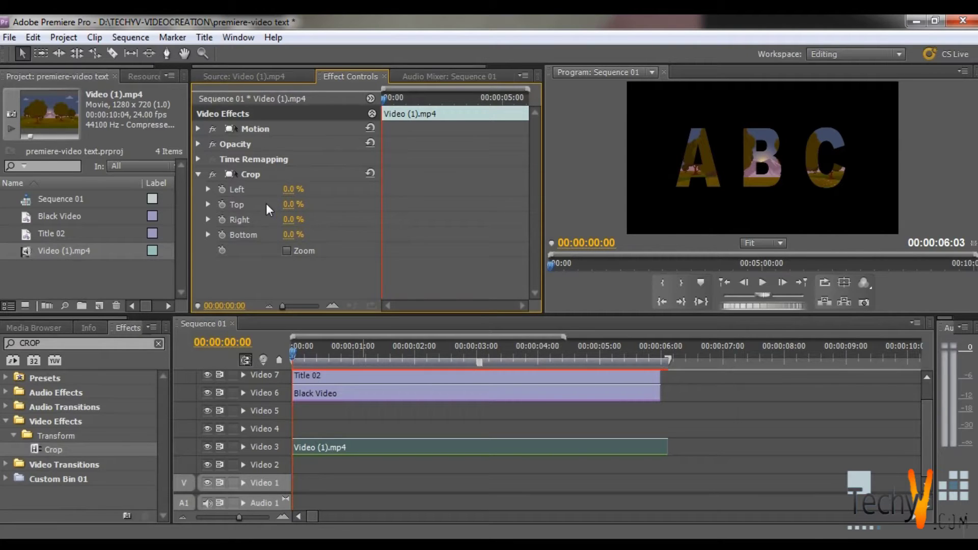
left_click_drag(288, 219, 325, 219)
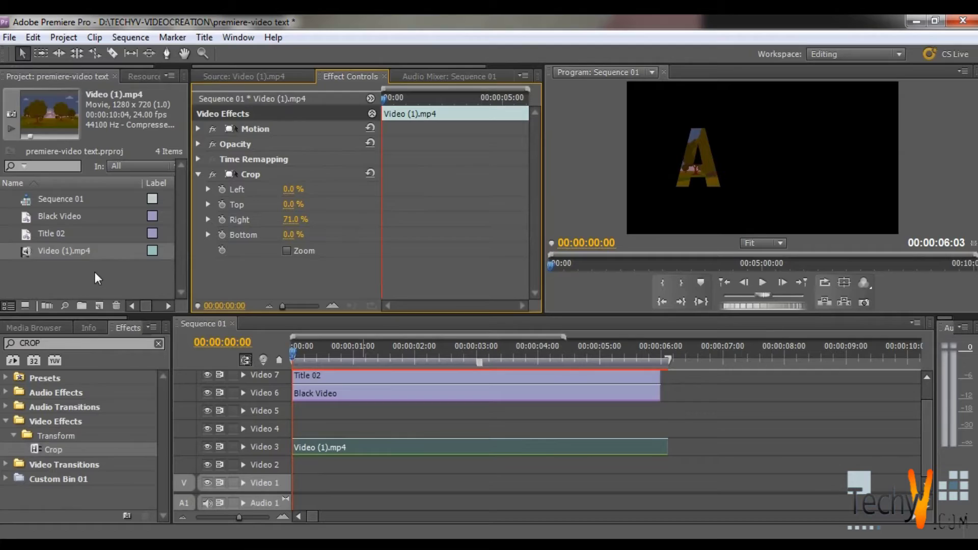
- Import Video (2).mp4 and place it on the Video 4 track
double_click(95, 271)
double_click(288, 141)
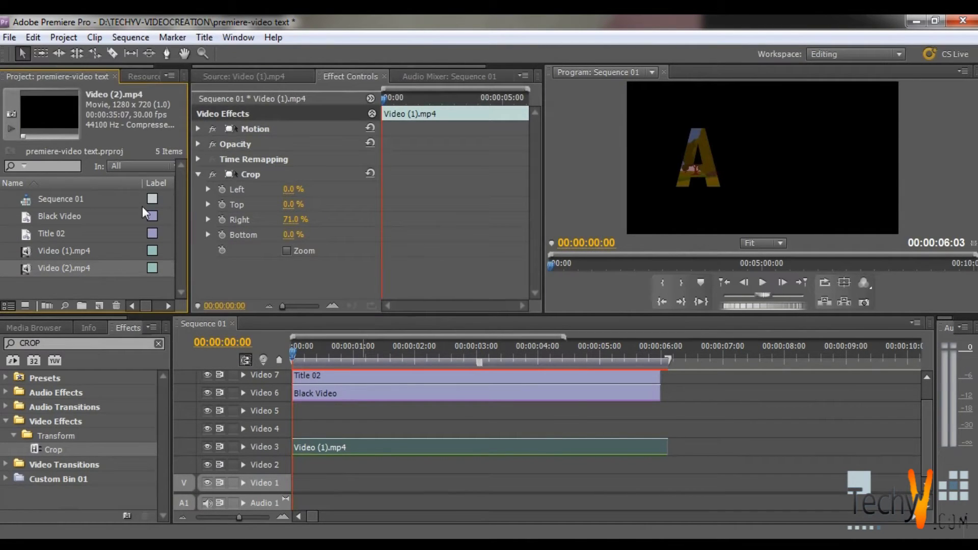
double_click(61, 267)
left_click_drag(366, 159, 662, 429)
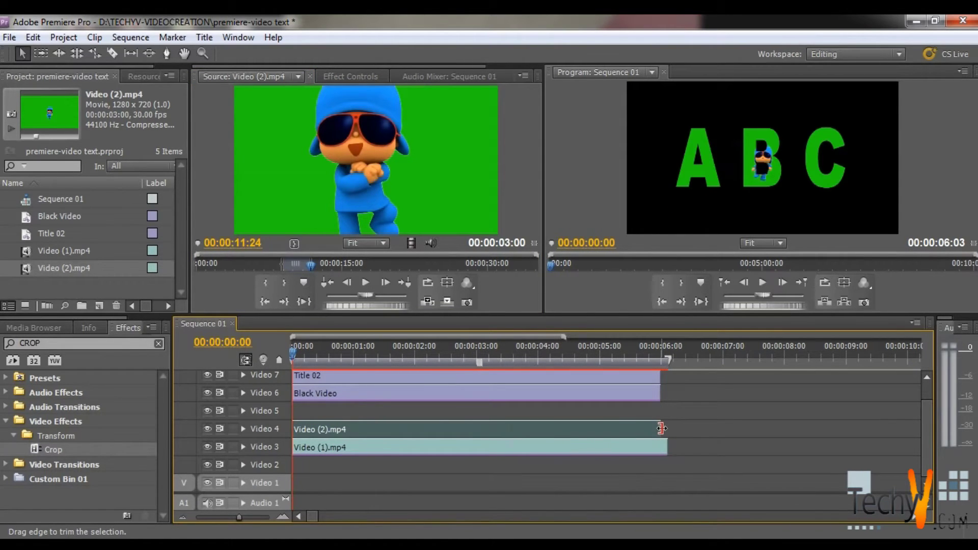
- Apply Crop to Video (2).mp4 with Left set to 33% and Right to 30%
left_click(58, 345)
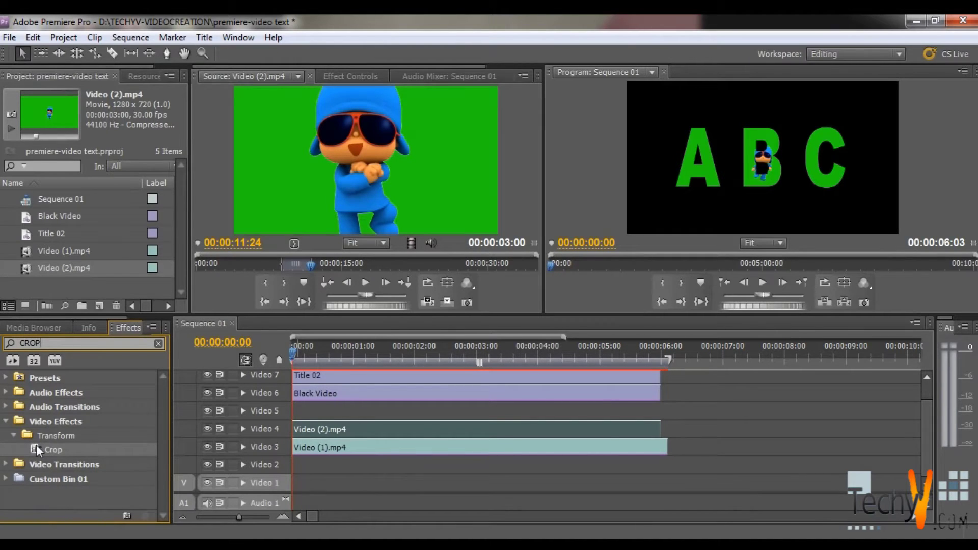
left_click_drag(37, 444, 306, 431)
left_click(341, 75)
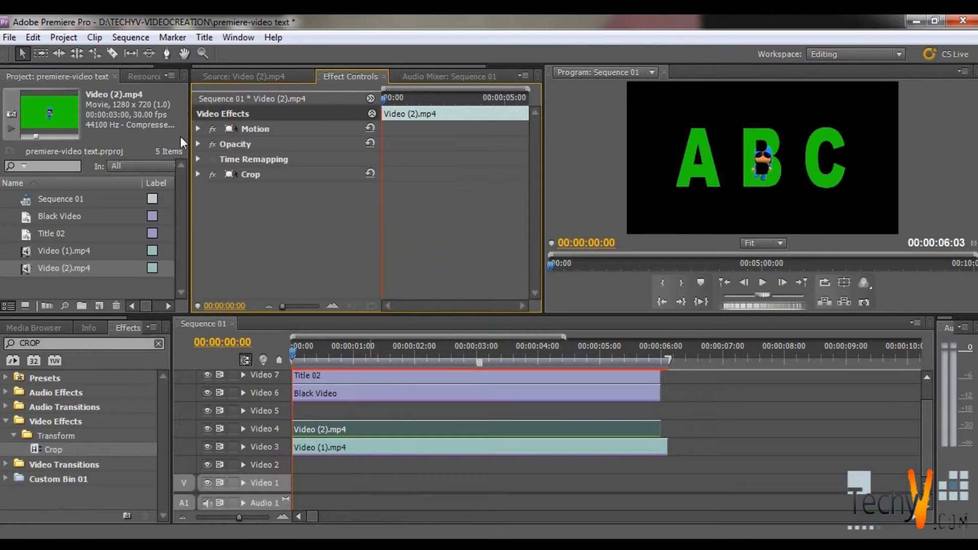
left_click(197, 174)
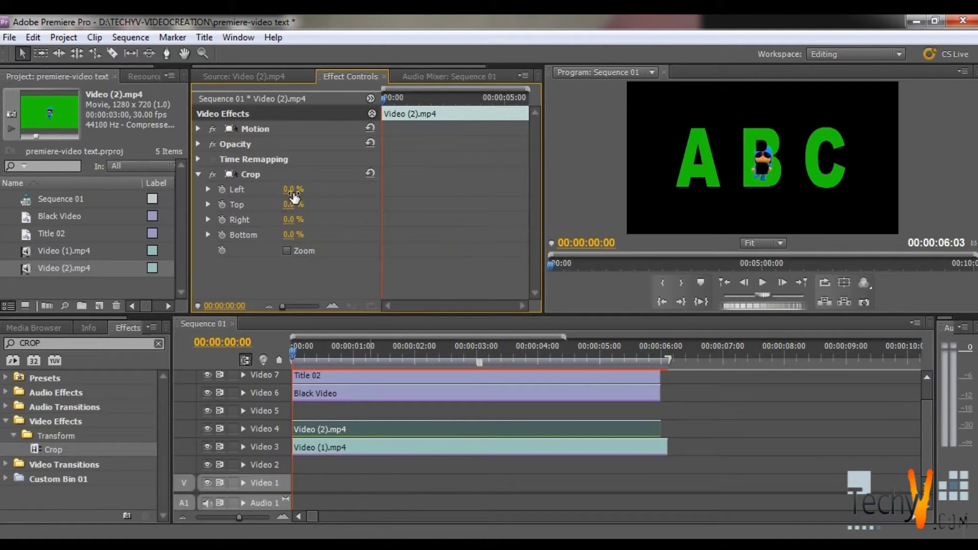
left_click_drag(289, 190, 302, 191)
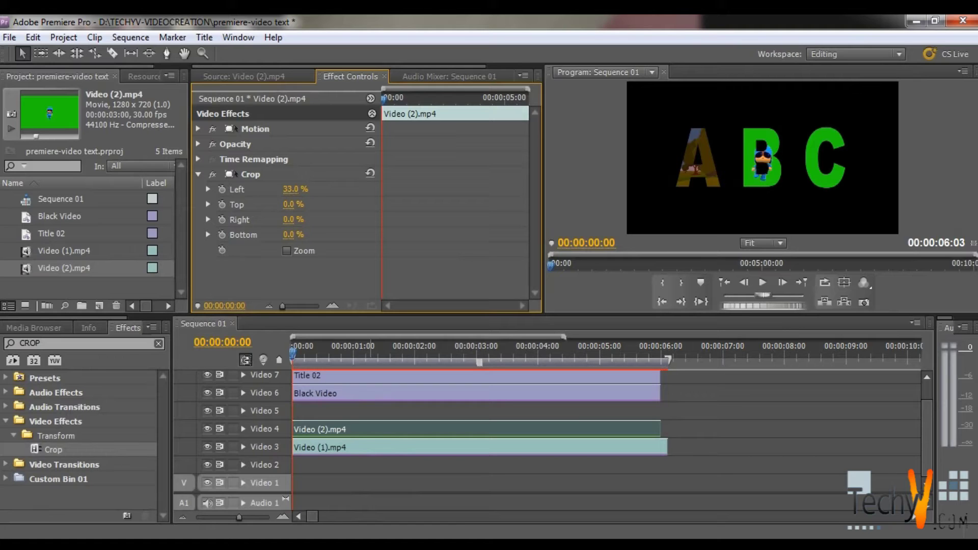
left_click_drag(293, 220, 310, 220)
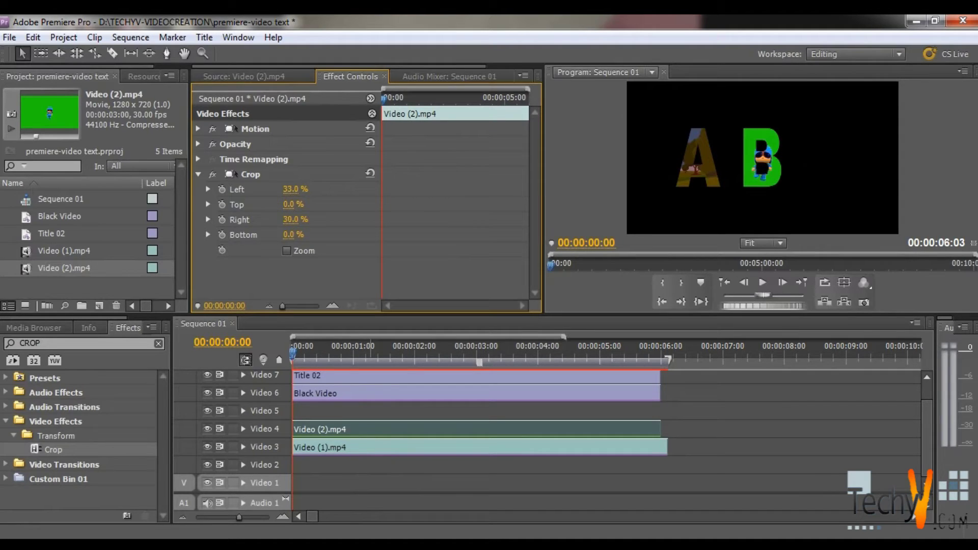
- Import Video (3).mp4 and place it at the start of track Video 5
double_click(132, 276)
double_click(349, 161)
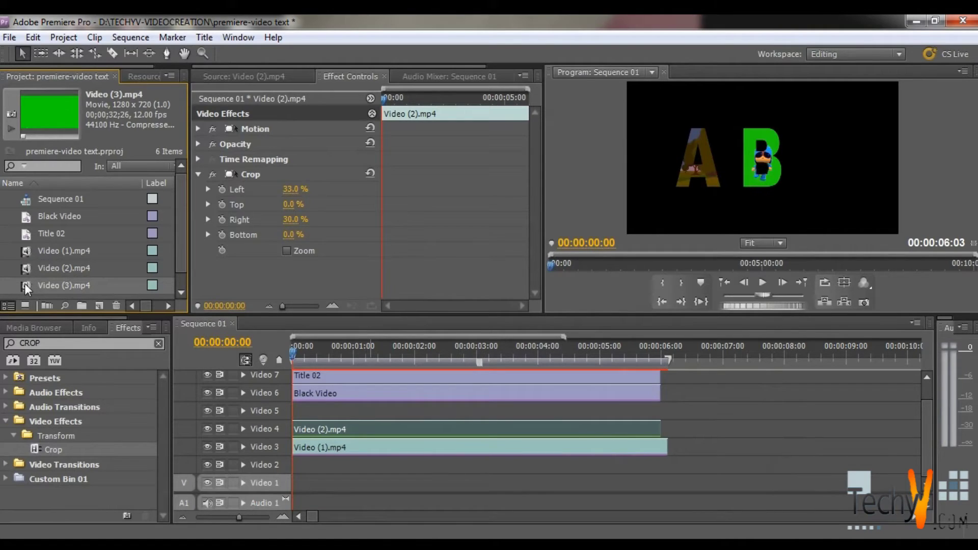
left_click_drag(24, 283, 342, 410)
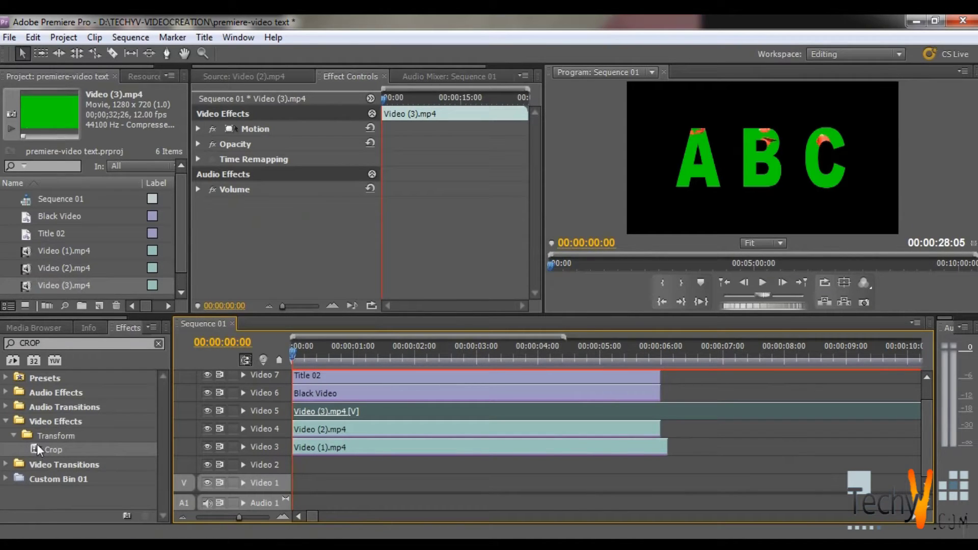
- Add Crop to Video (3).mp4 and set its Left crop to 54%
left_click_drag(36, 448, 307, 413)
left_click(197, 174)
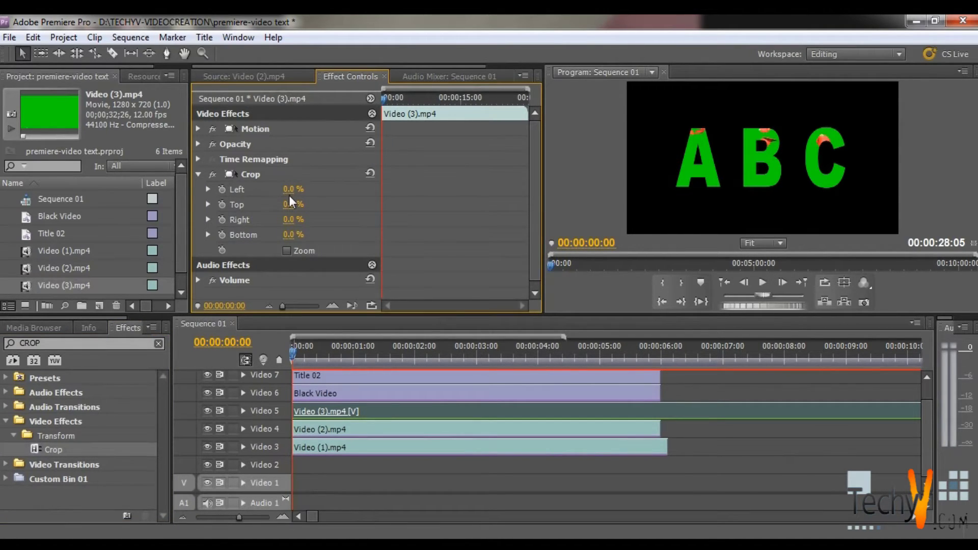
left_click(289, 190)
type("54")
key("Return")
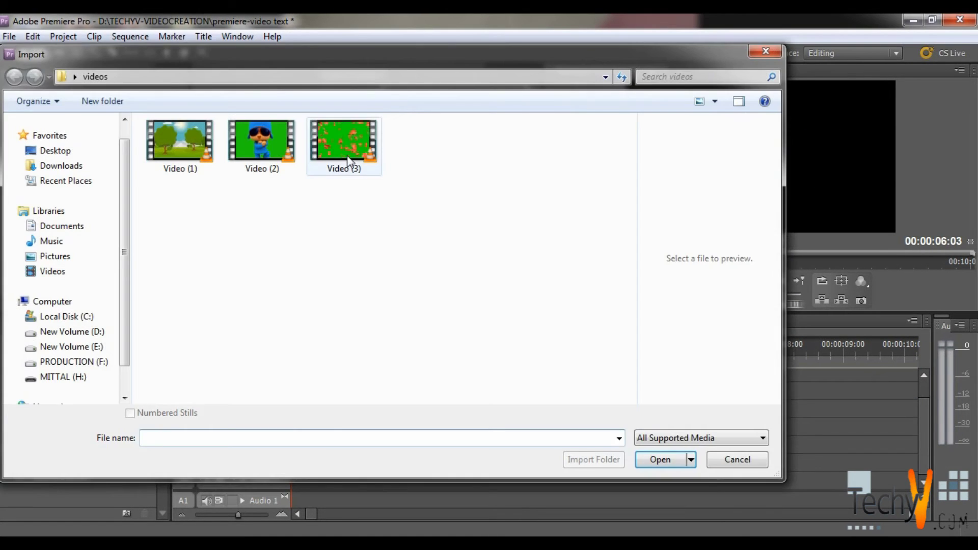
- Re-import Video (3).mp4, place it on Video 5 at 00:00, and apply Crop again
double_click(347, 153)
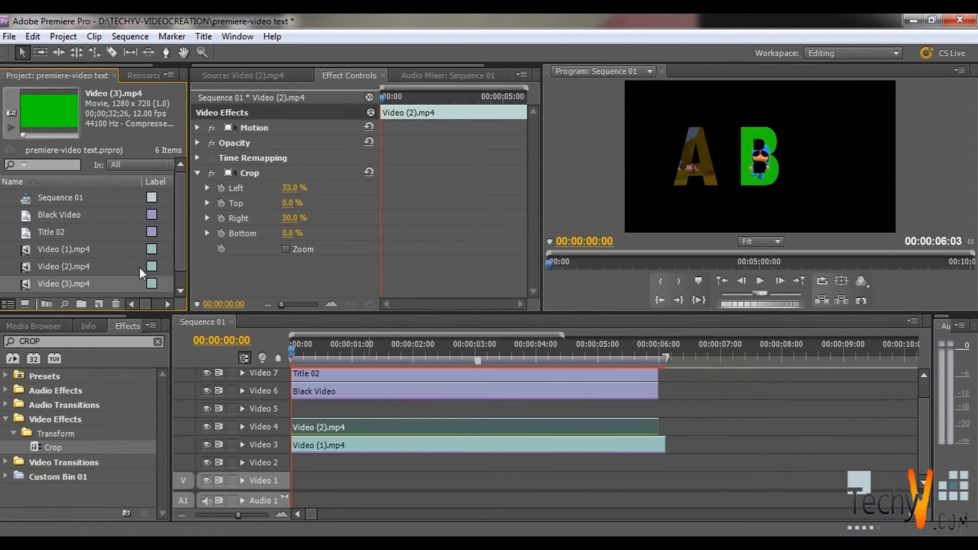
left_click_drag(29, 283, 347, 405)
left_click_drag(36, 445, 307, 412)
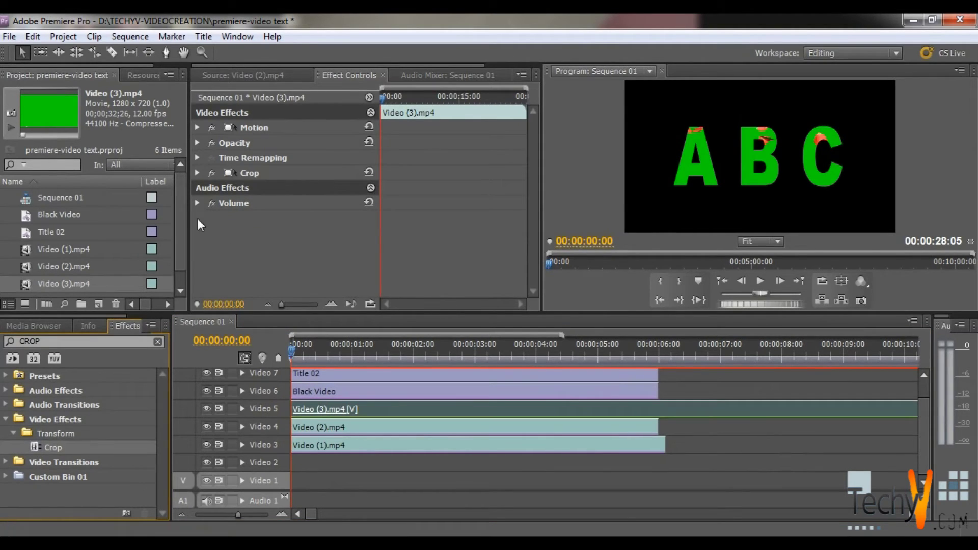
- Show Video (3)'s Crop edge values and enlarge the preview panel above the timeline
left_click(197, 171)
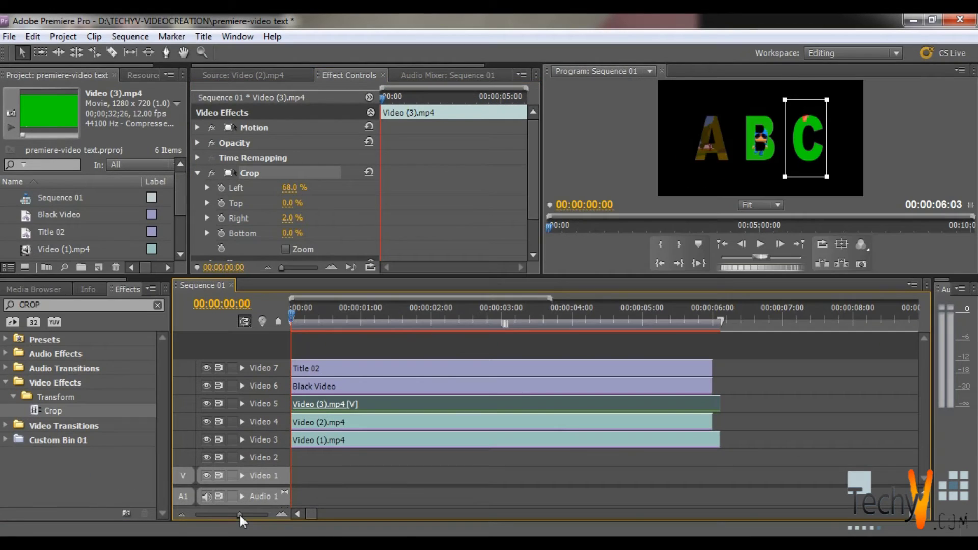
left_click(761, 160)
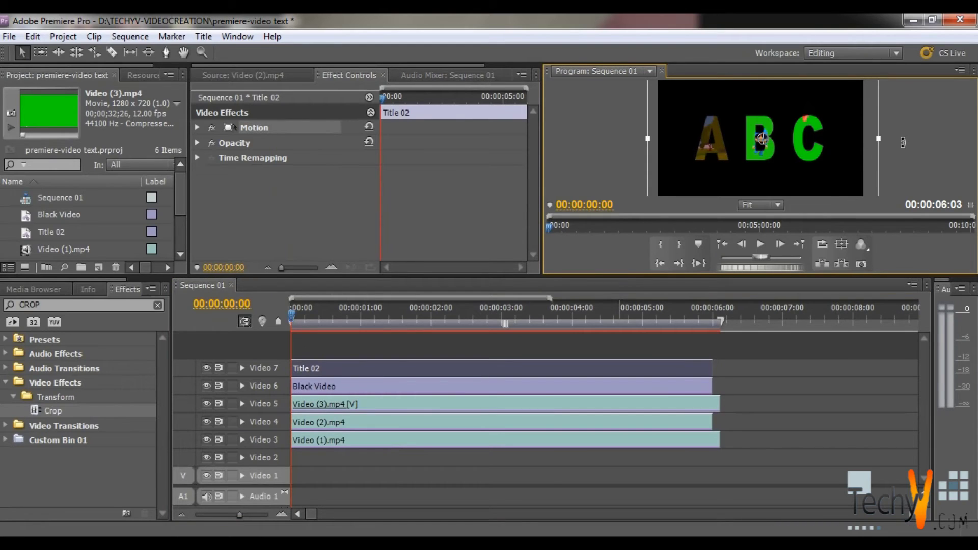
left_click(937, 155)
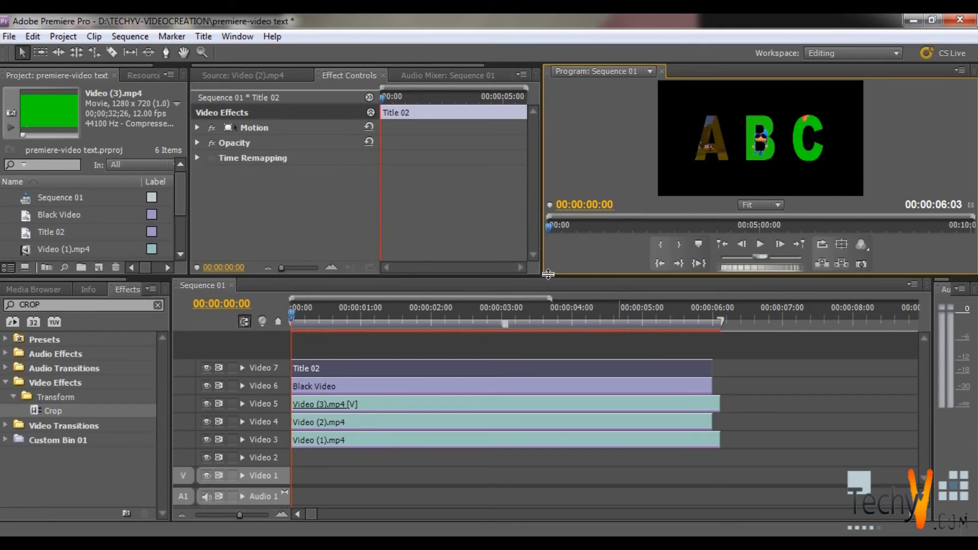
left_click_drag(546, 277, 548, 320)
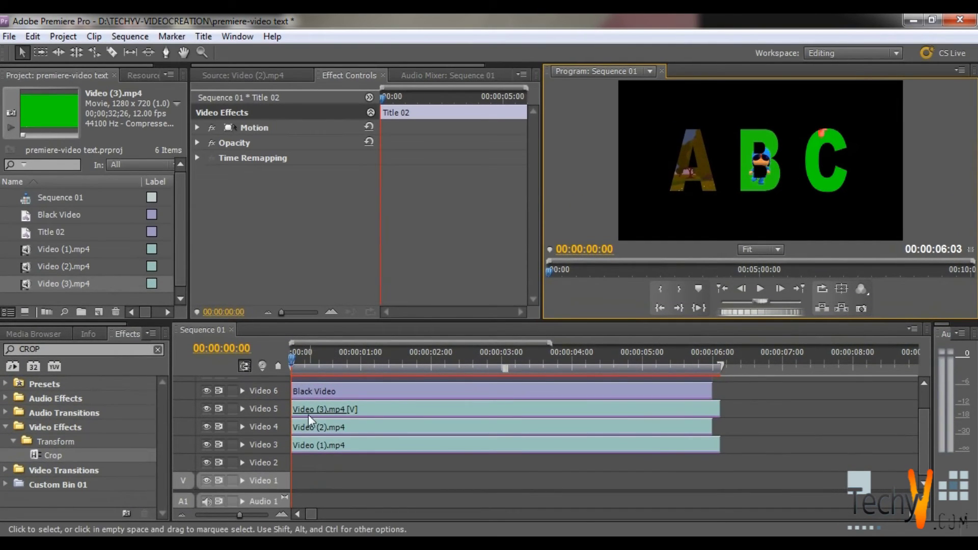
- Delay the starts of Video (2) and Video (3) so B then C appear, and preview playback
left_click_drag(293, 426, 345, 427)
left_click_drag(294, 406, 409, 410)
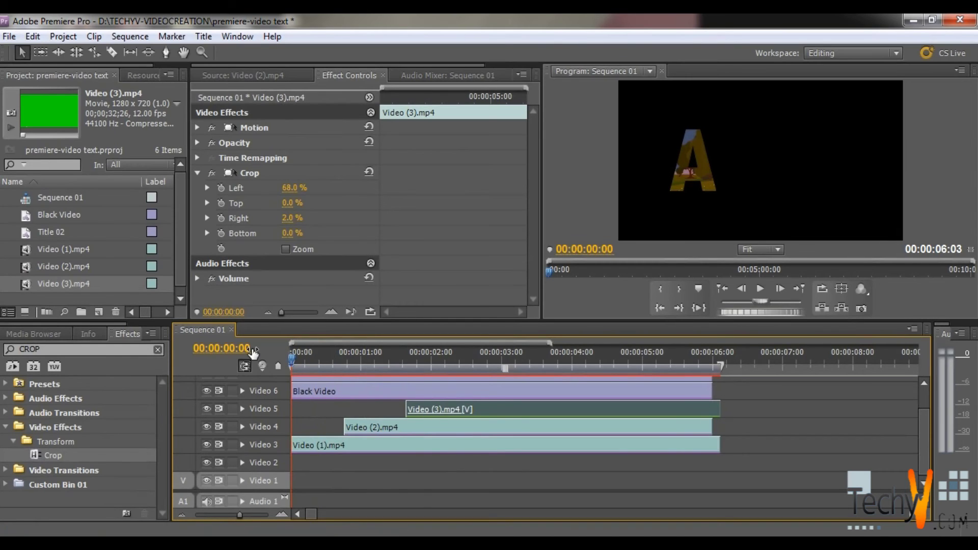
key("space")
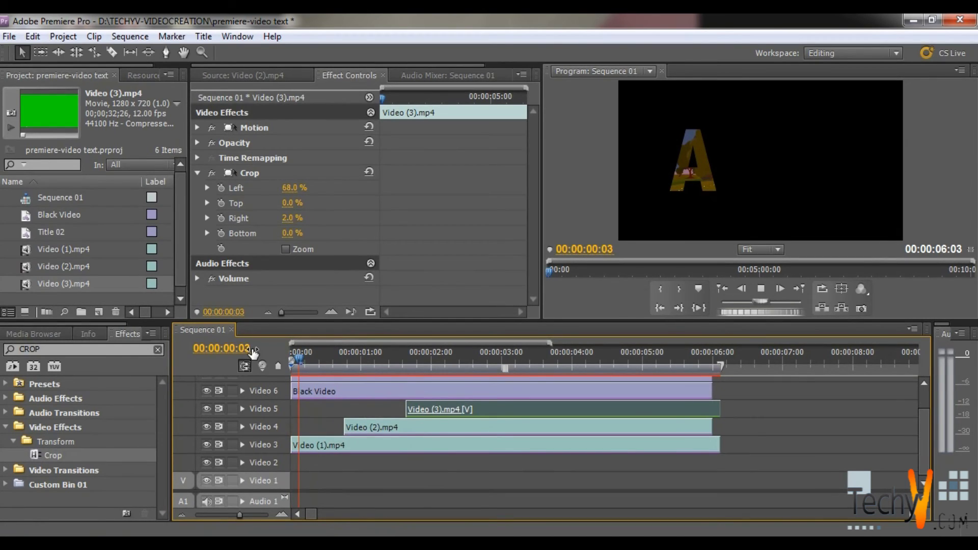
key("space")
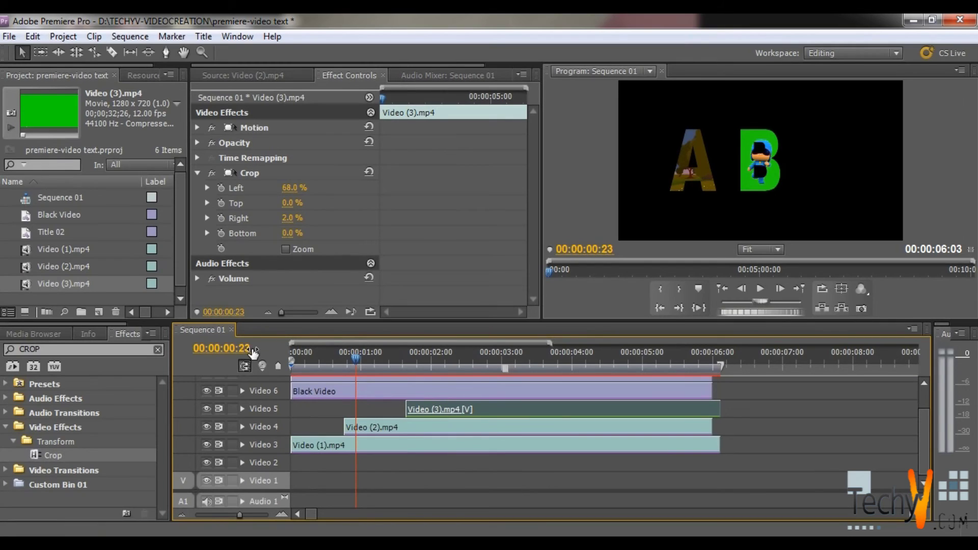
key("space")
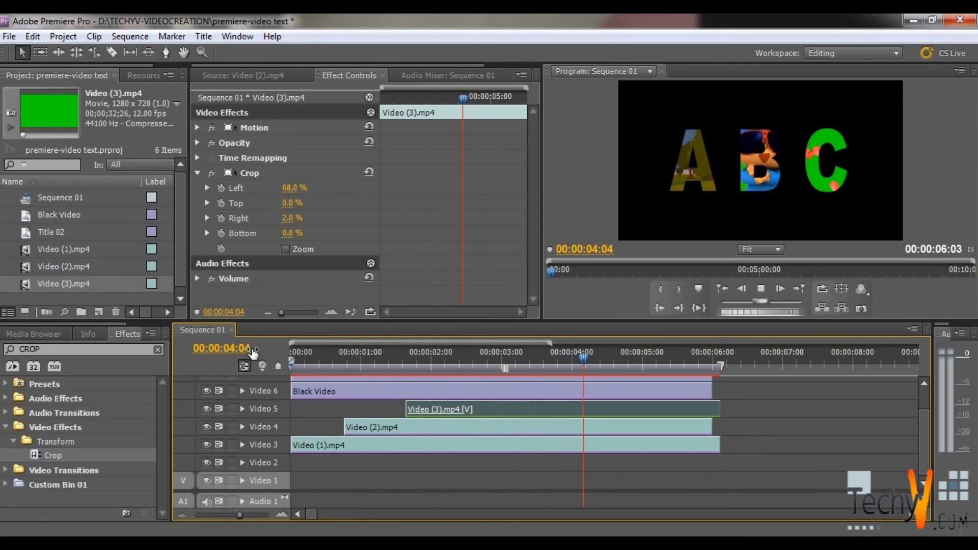
key("space")
- Trim Video (3).mp4 to end with Black Video, select all clips, and render sequence previews
left_click_drag(719, 410, 715, 413)
left_click(720, 436)
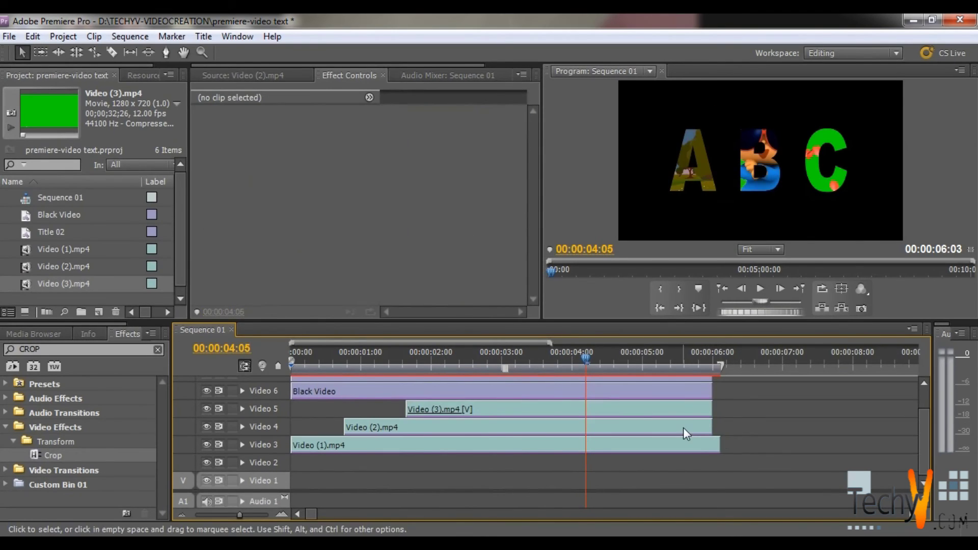
key("ctrl+a")
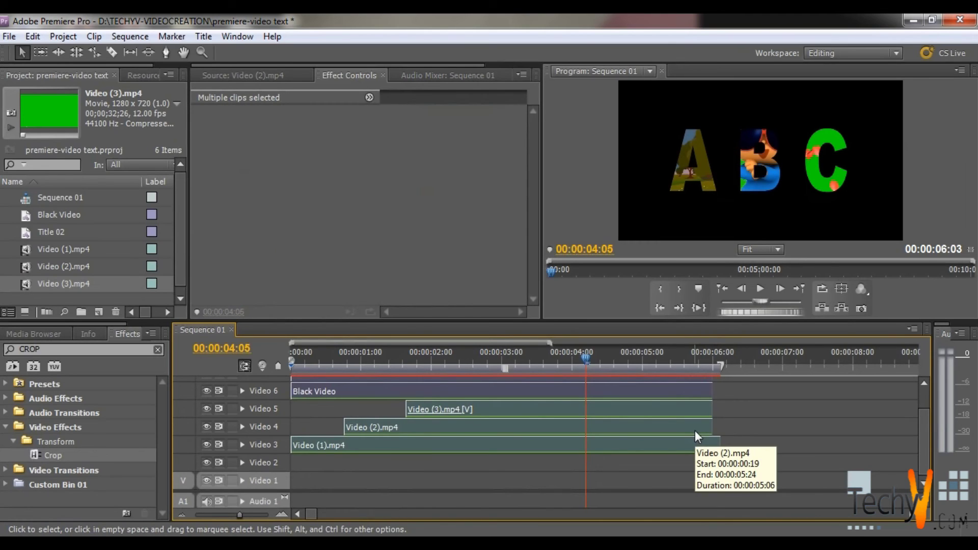
key("Return")
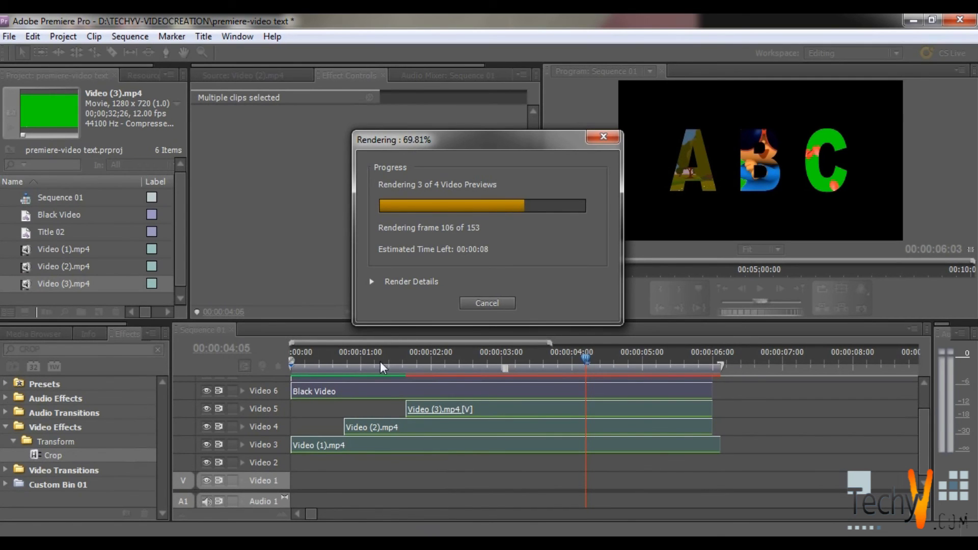
- Export Sequence 01 as H.264 using the PAL DV Widescreen High Quality preset
left_click(10, 37)
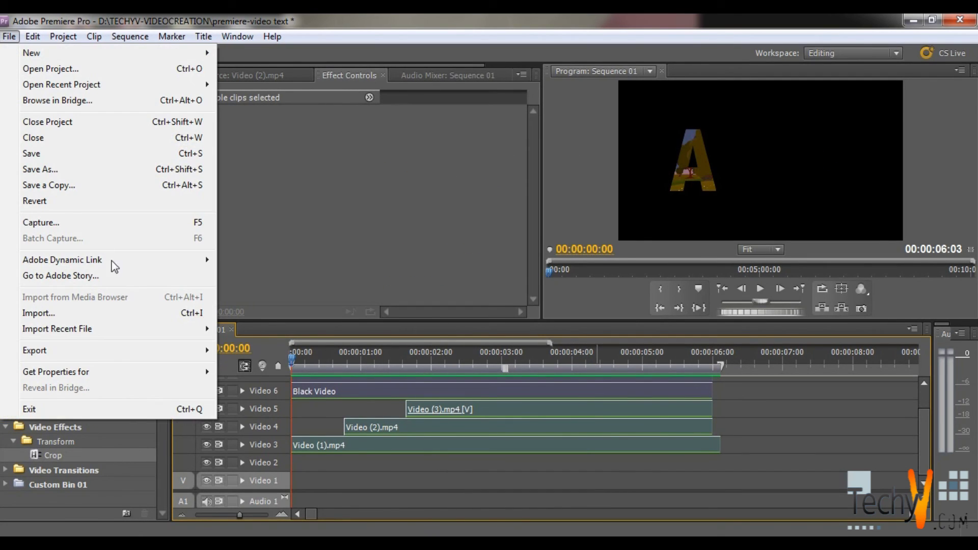
mouse_move(211, 351)
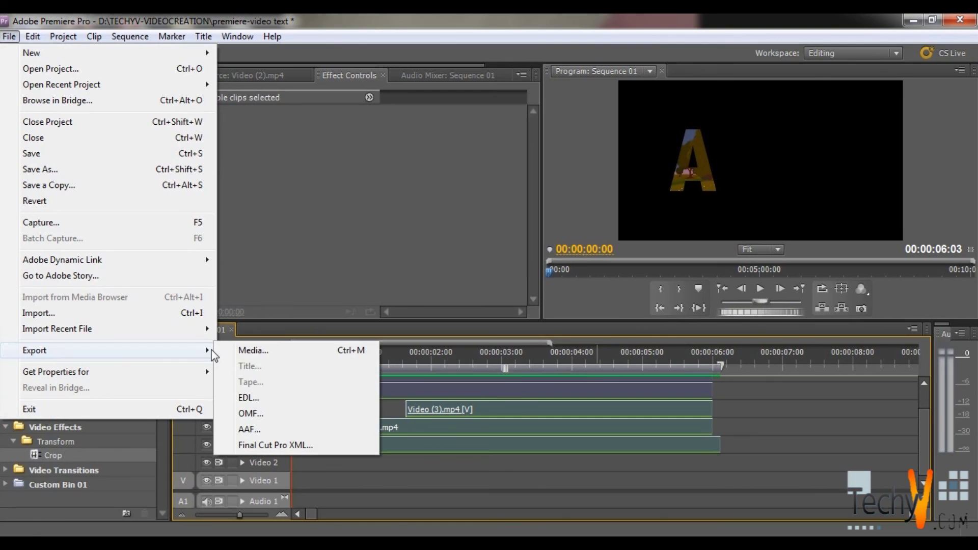
left_click(246, 351)
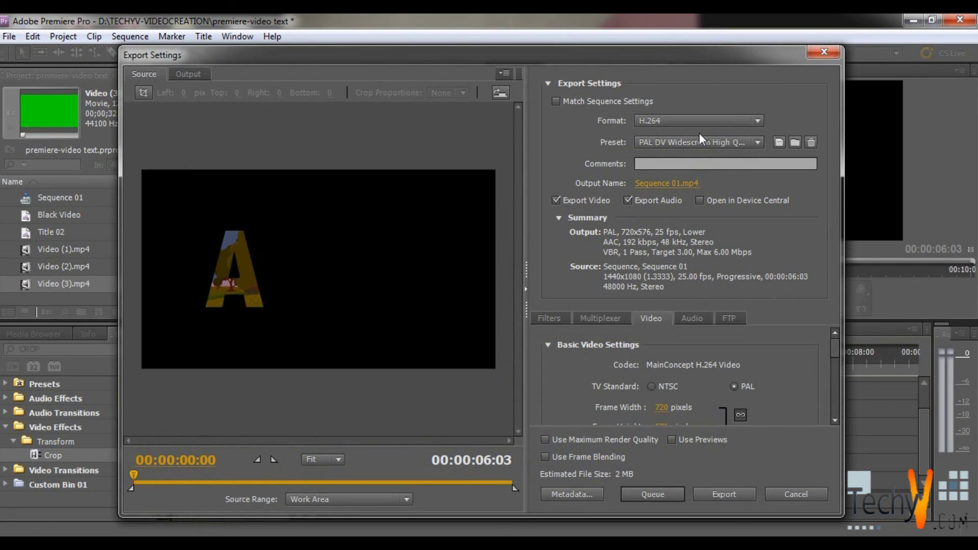
left_click(713, 125)
left_click(714, 126)
left_click(716, 137)
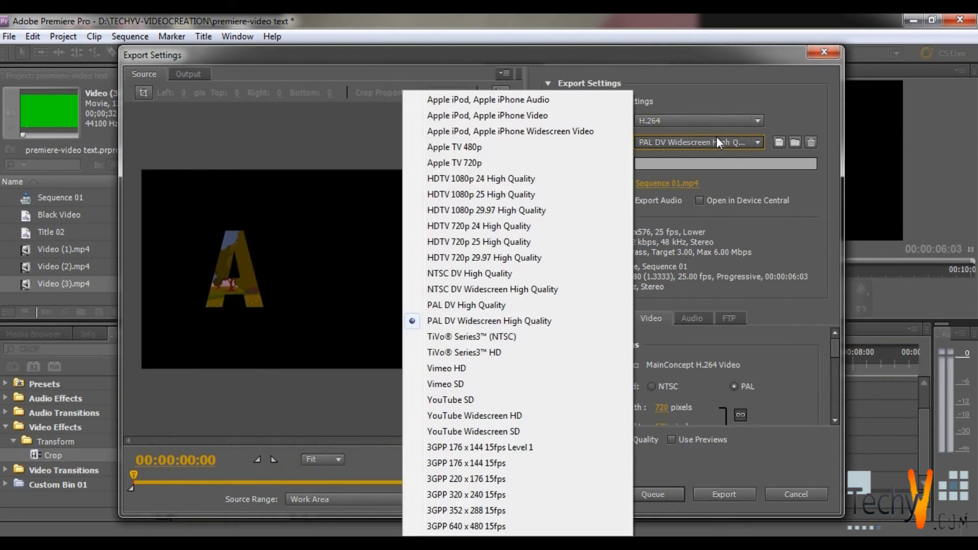
left_click(741, 441)
left_click(733, 498)
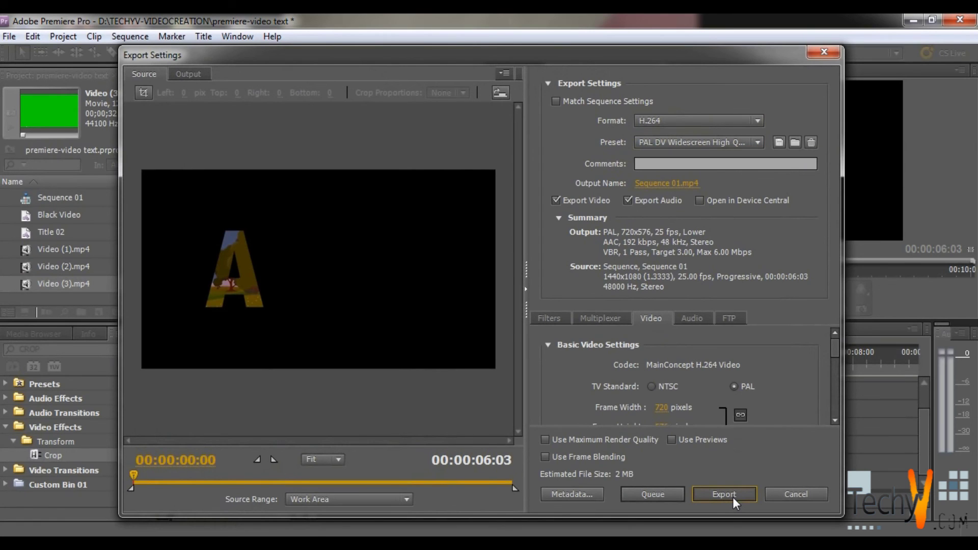